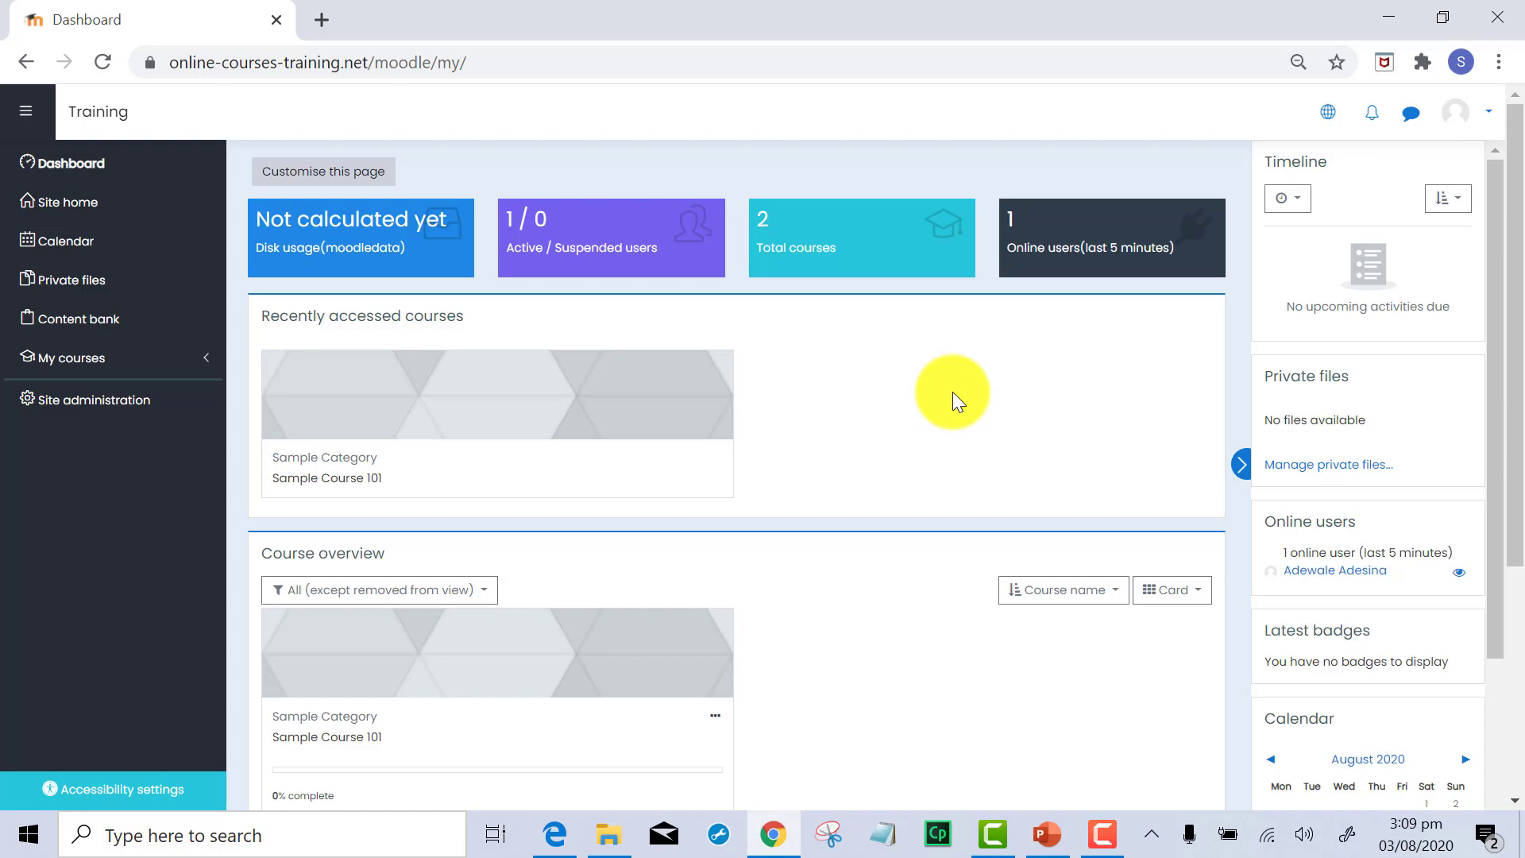
# Open Site administration and show its Courses section with course and category management options
pyautogui.click(93, 416)
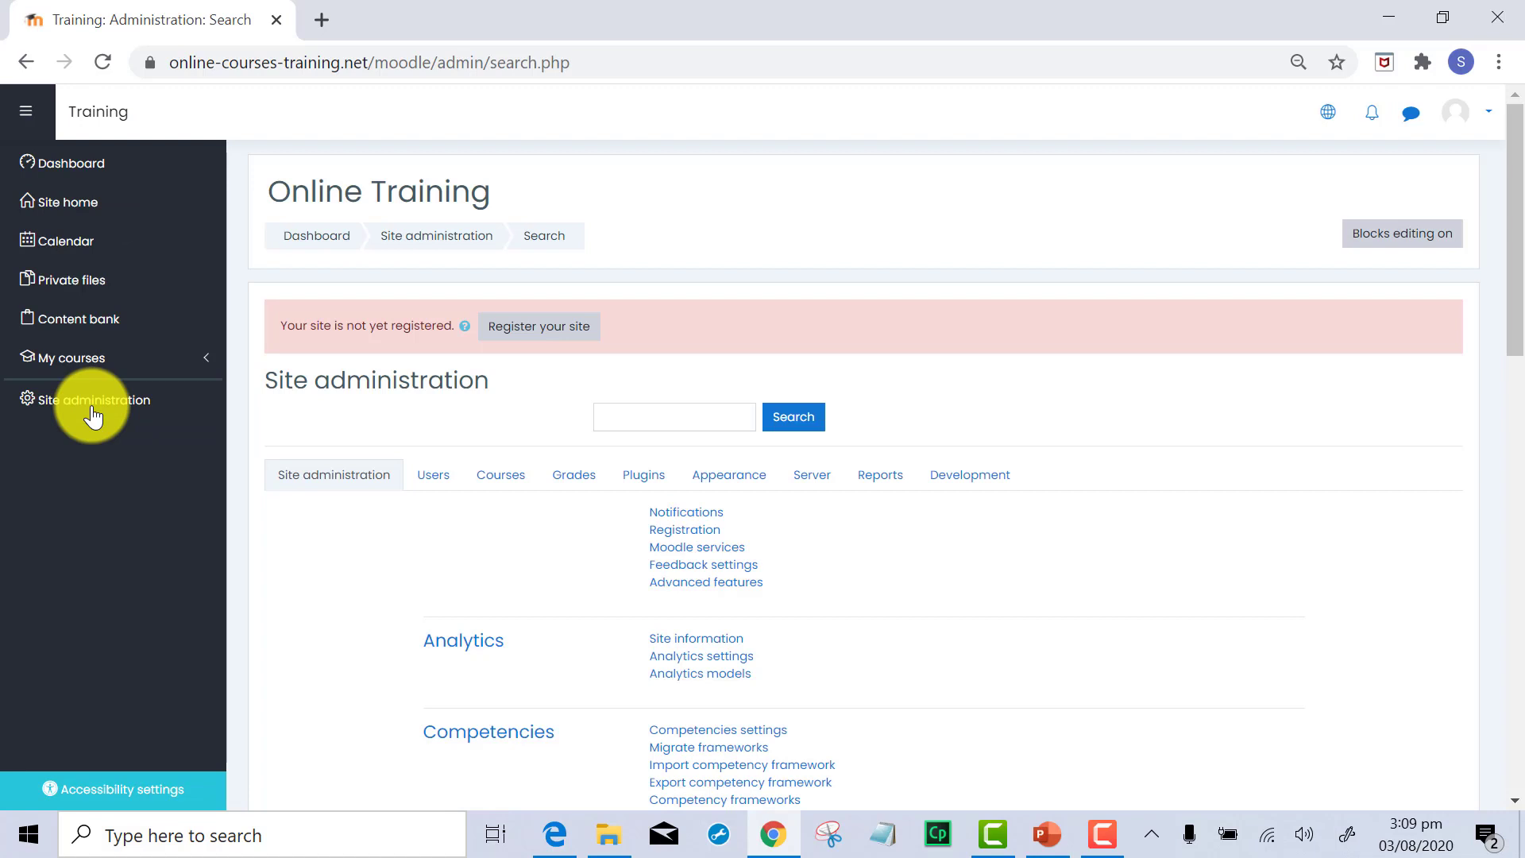
pyautogui.click(499, 481)
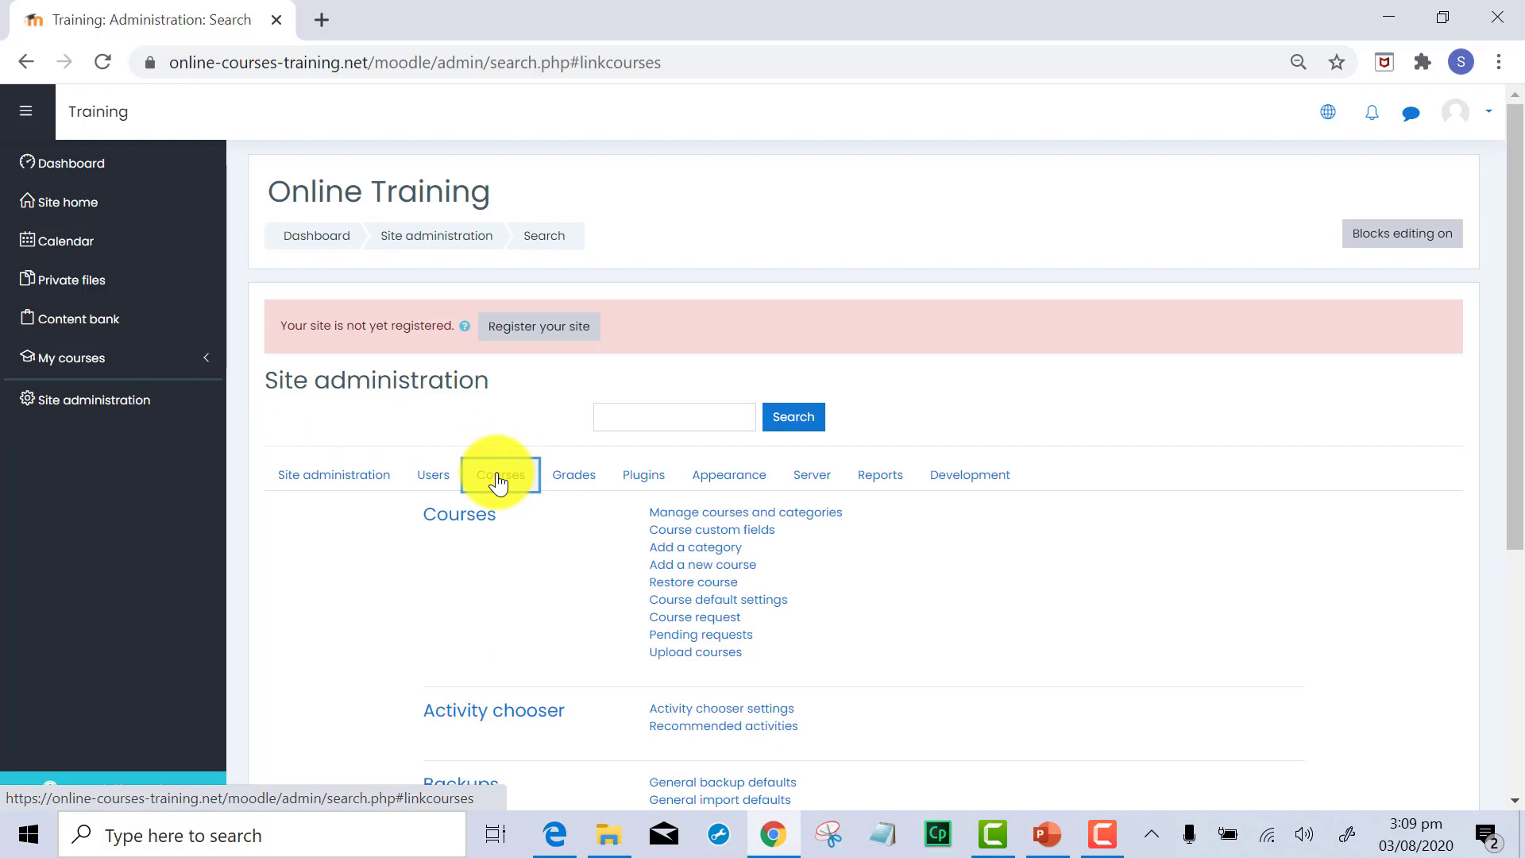
# Open course and category management and list the ACES category's course, LMS001
pyautogui.click(751, 514)
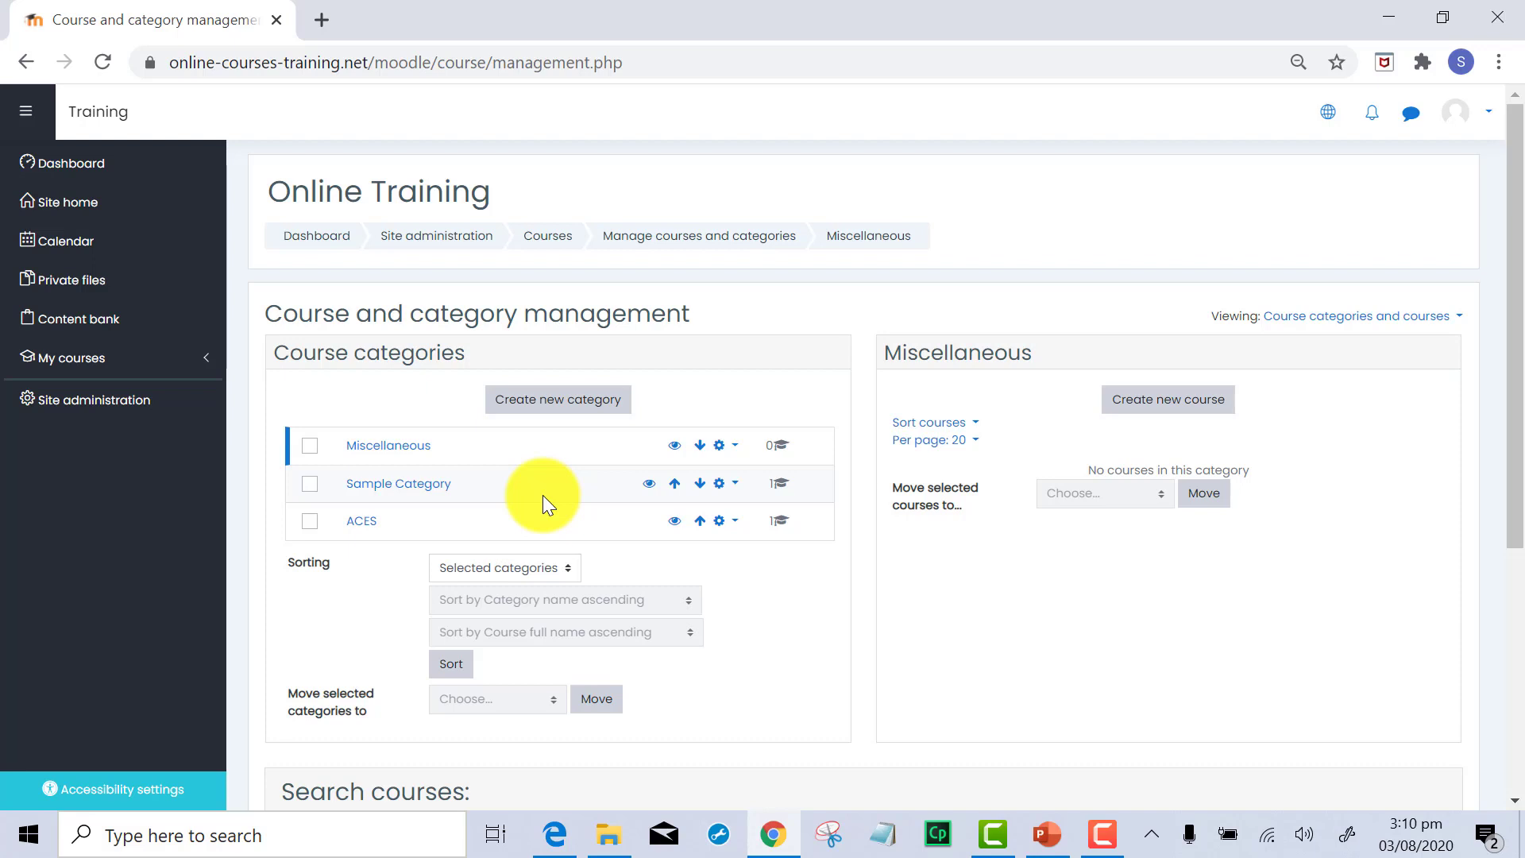
pyautogui.click(364, 524)
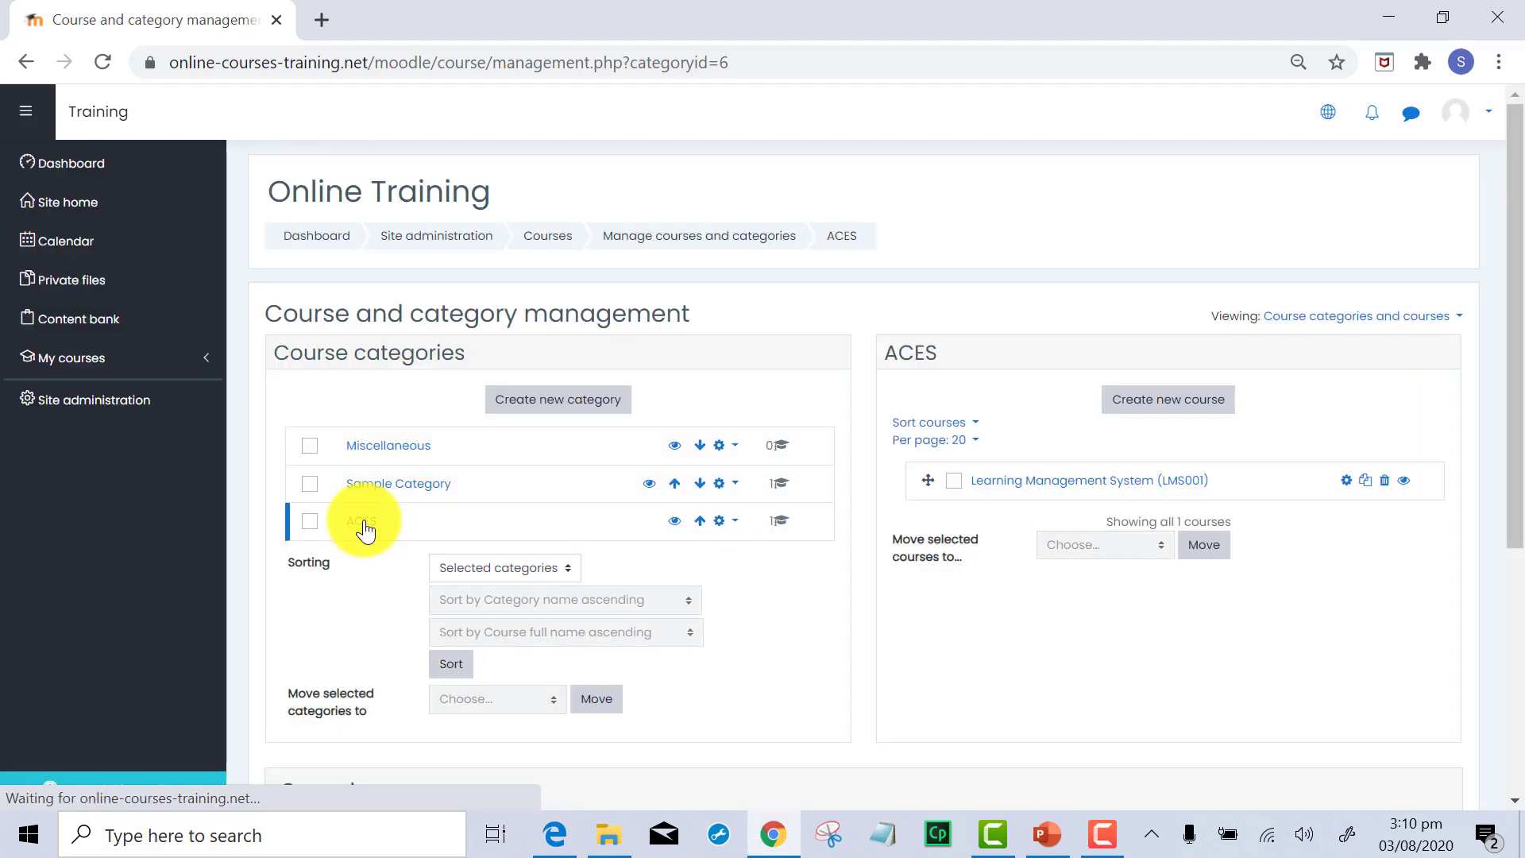
# Open the LMS001 course details and its edit settings in new browser tabs, then review the details
pyautogui.rightClick(1057, 493)
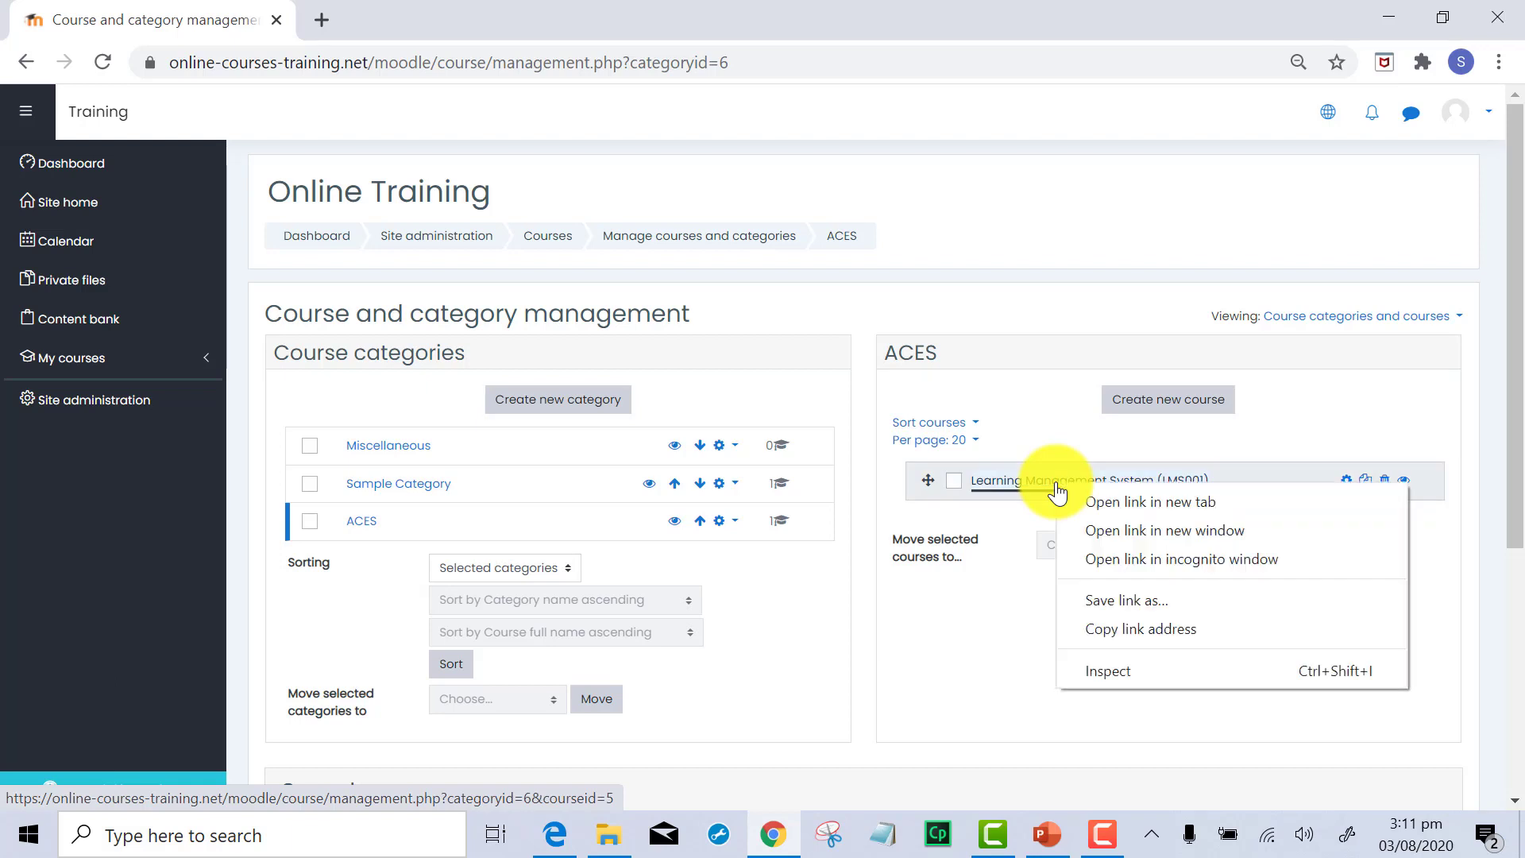
pyautogui.click(1105, 496)
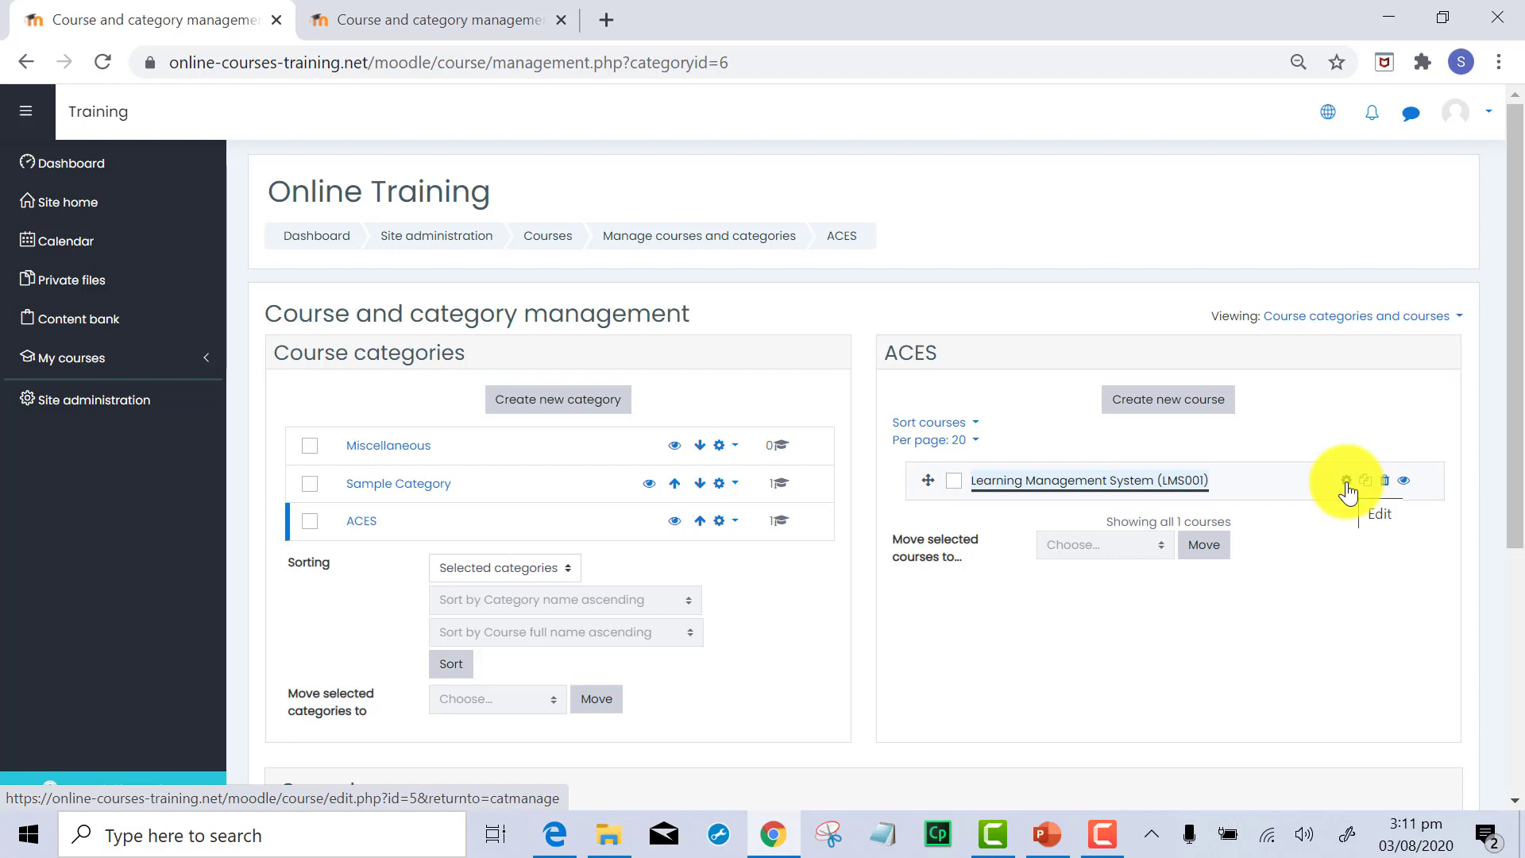
pyautogui.rightClick(1346, 486)
pyautogui.click(1294, 497)
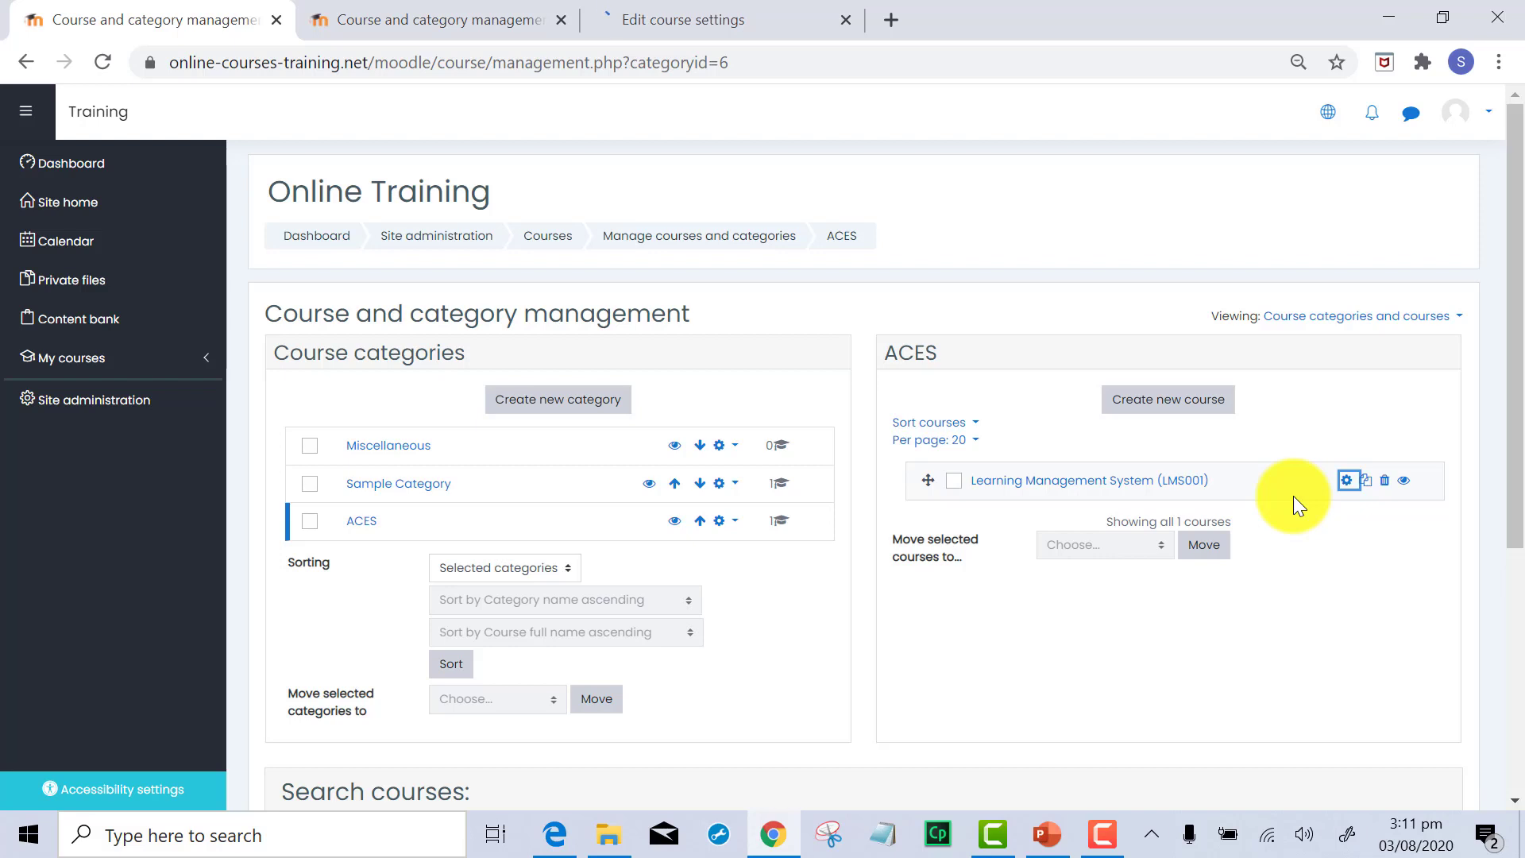
pyautogui.click(431, 18)
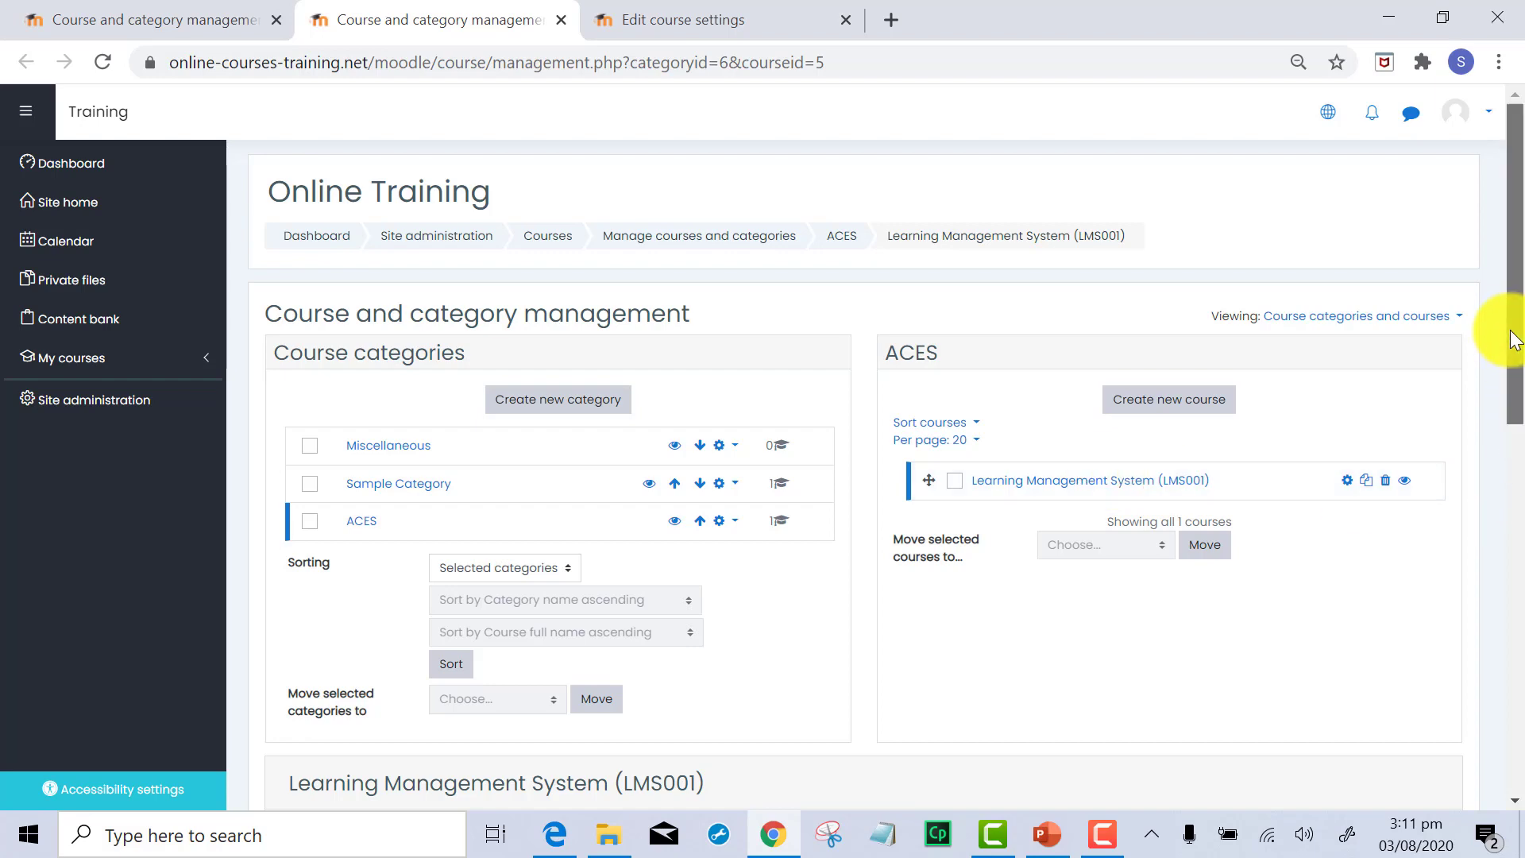
pyautogui.moveTo(1513, 330); pyautogui.dragTo(1513, 556)
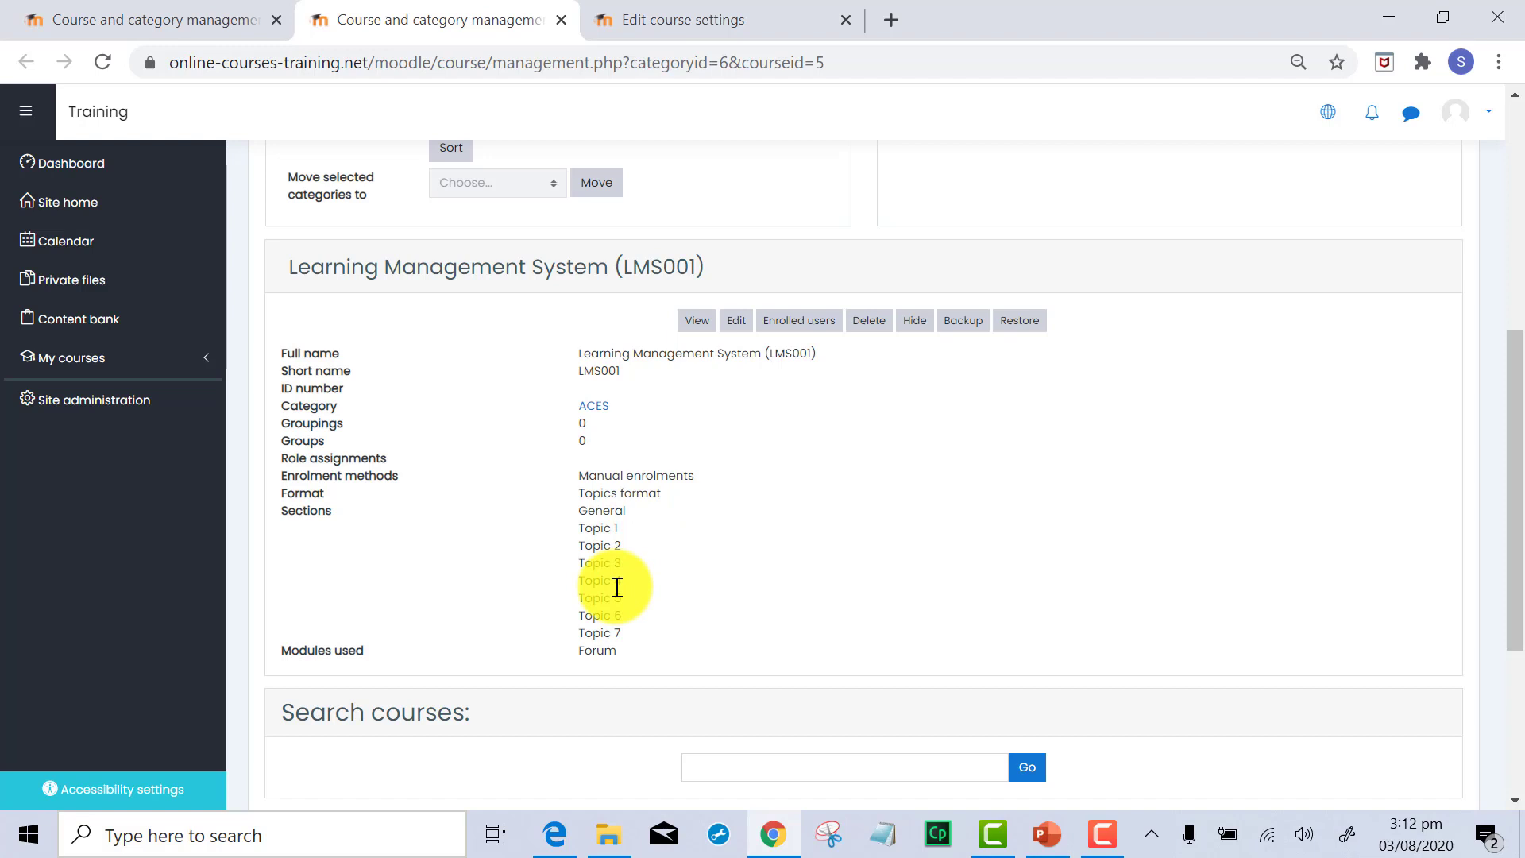
# Compare the browser tabs and settle on LMS001's Edit course settings form at the General section
pyautogui.click(694, 21)
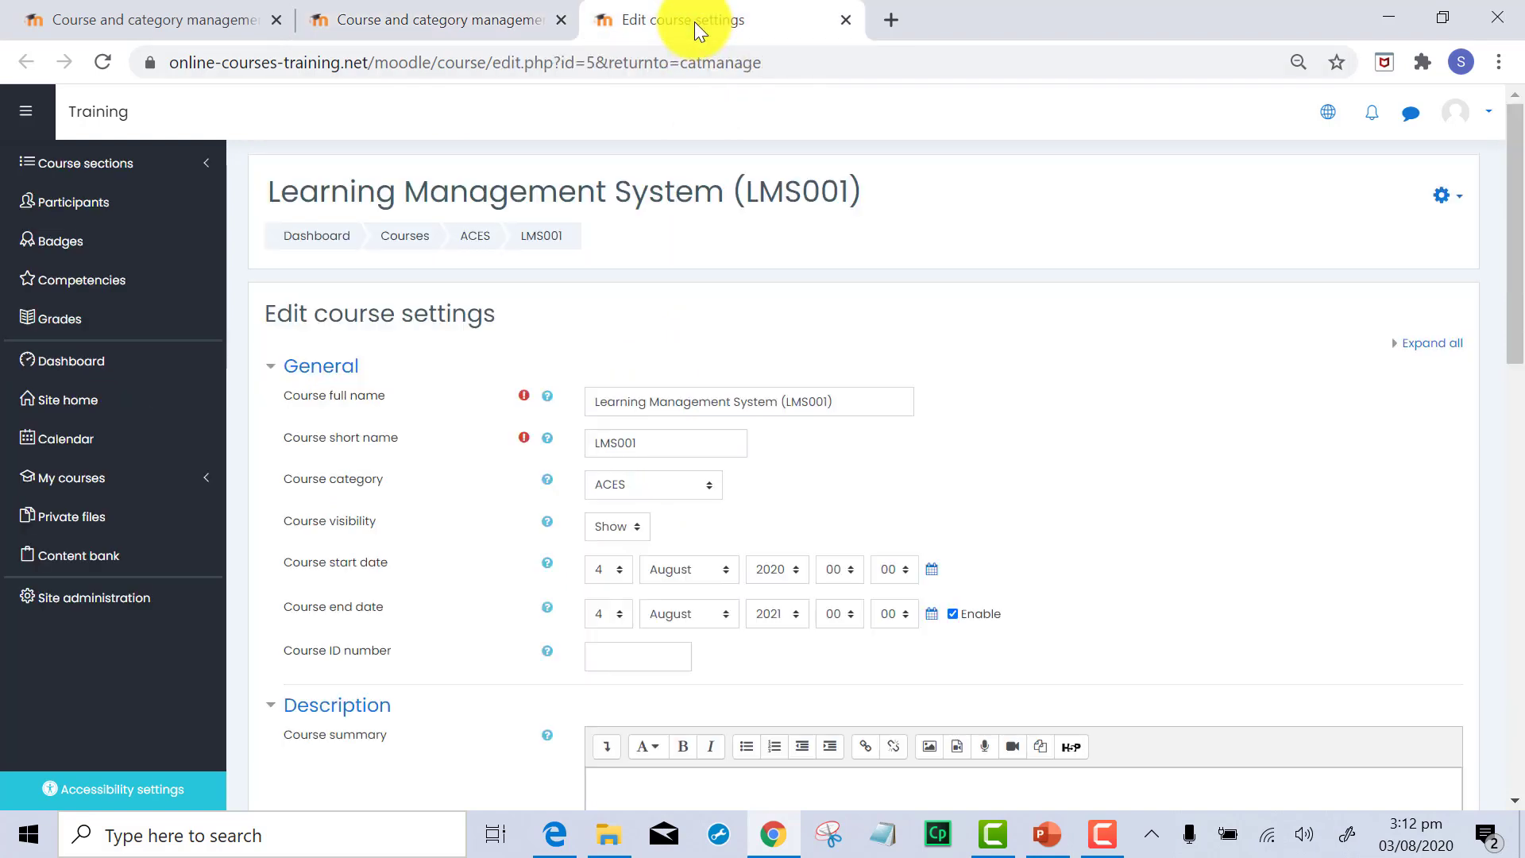
pyautogui.click(424, 12)
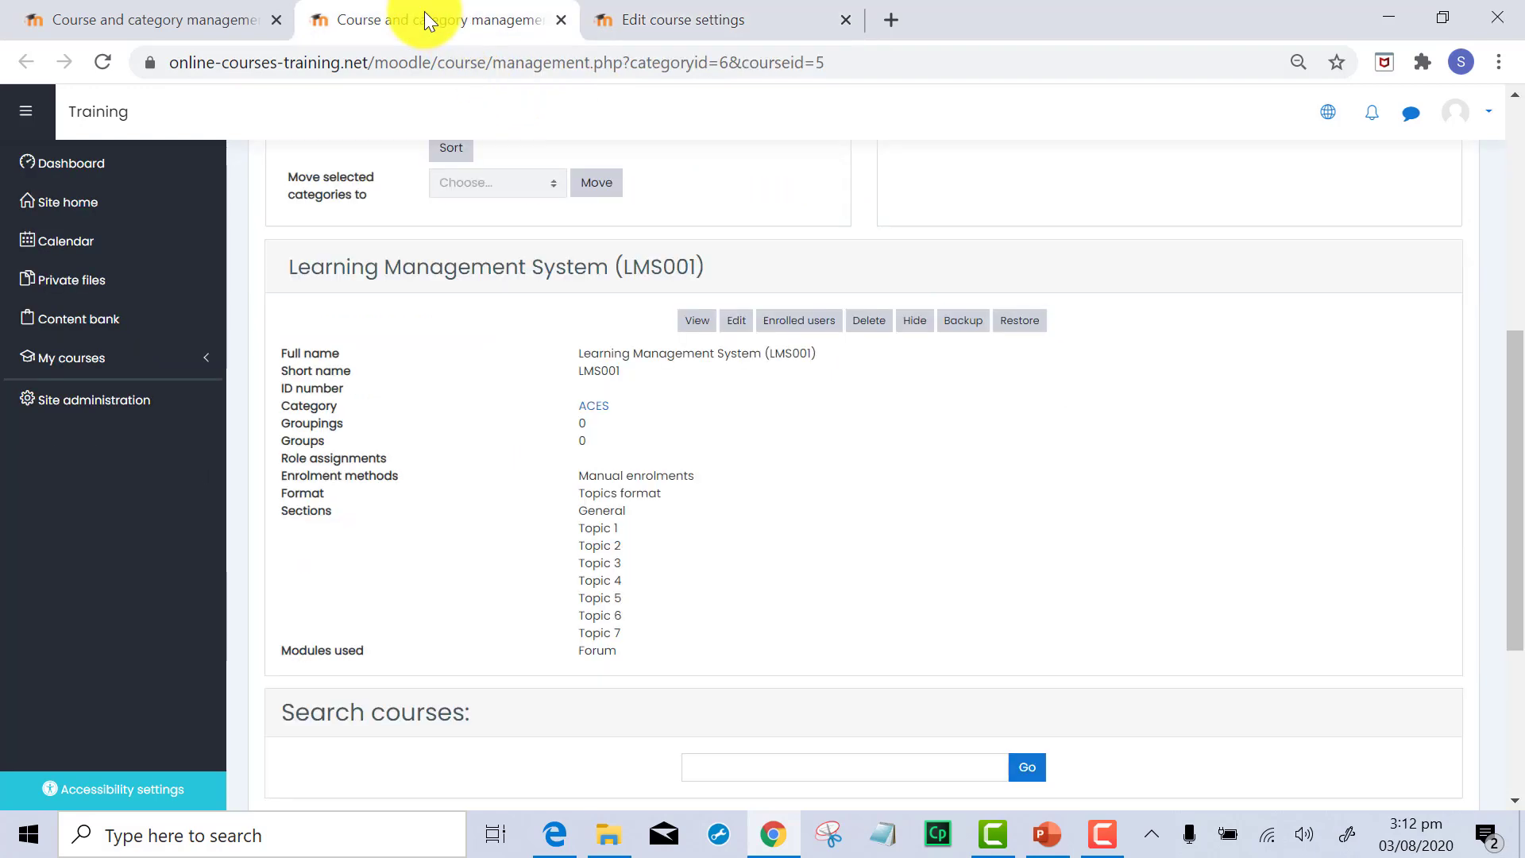
pyautogui.click(676, 15)
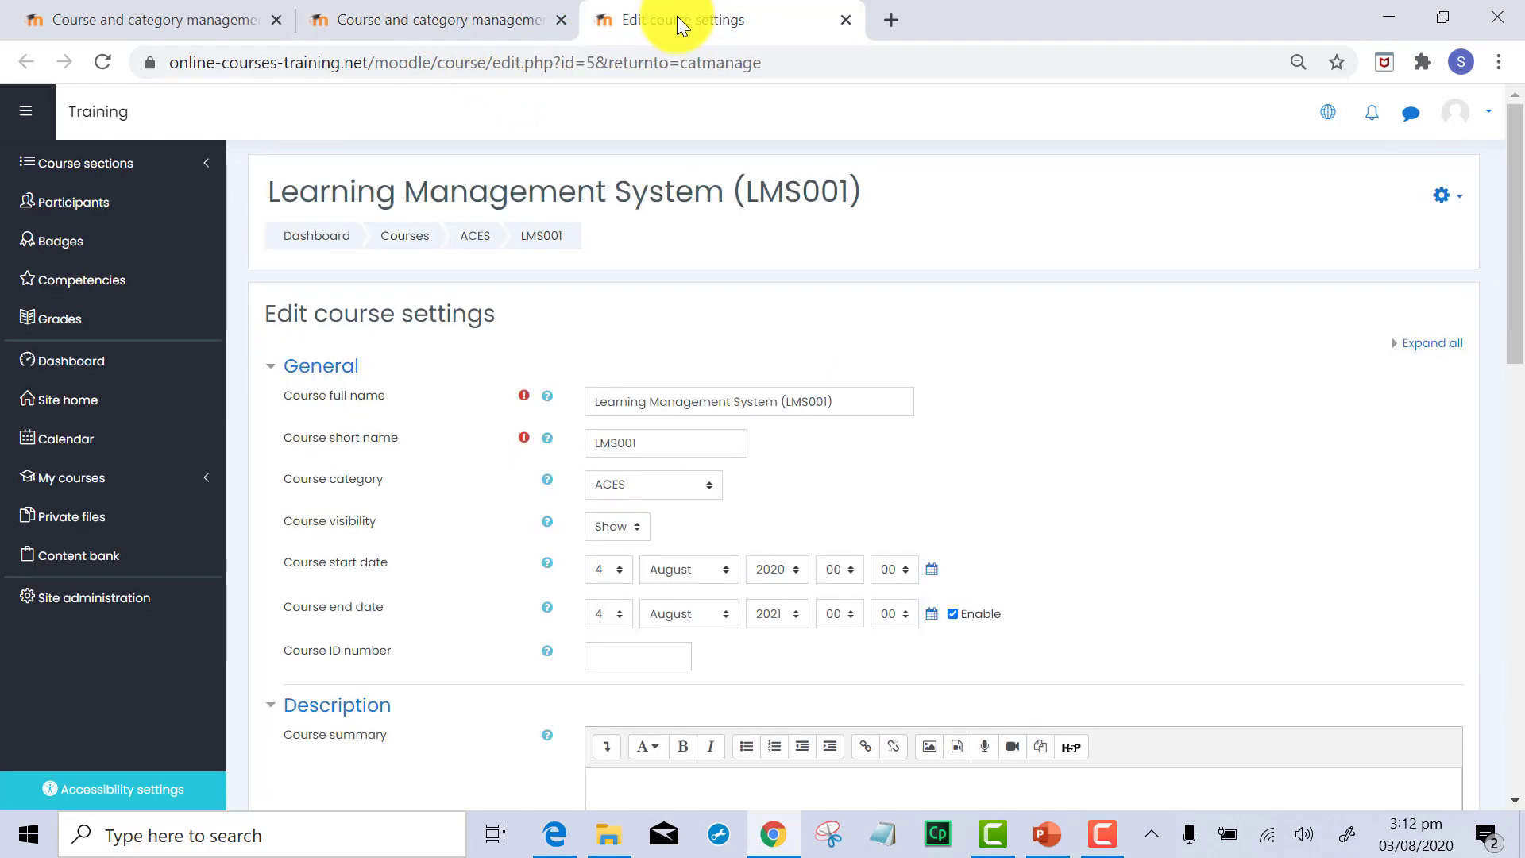
pyautogui.click(431, 16)
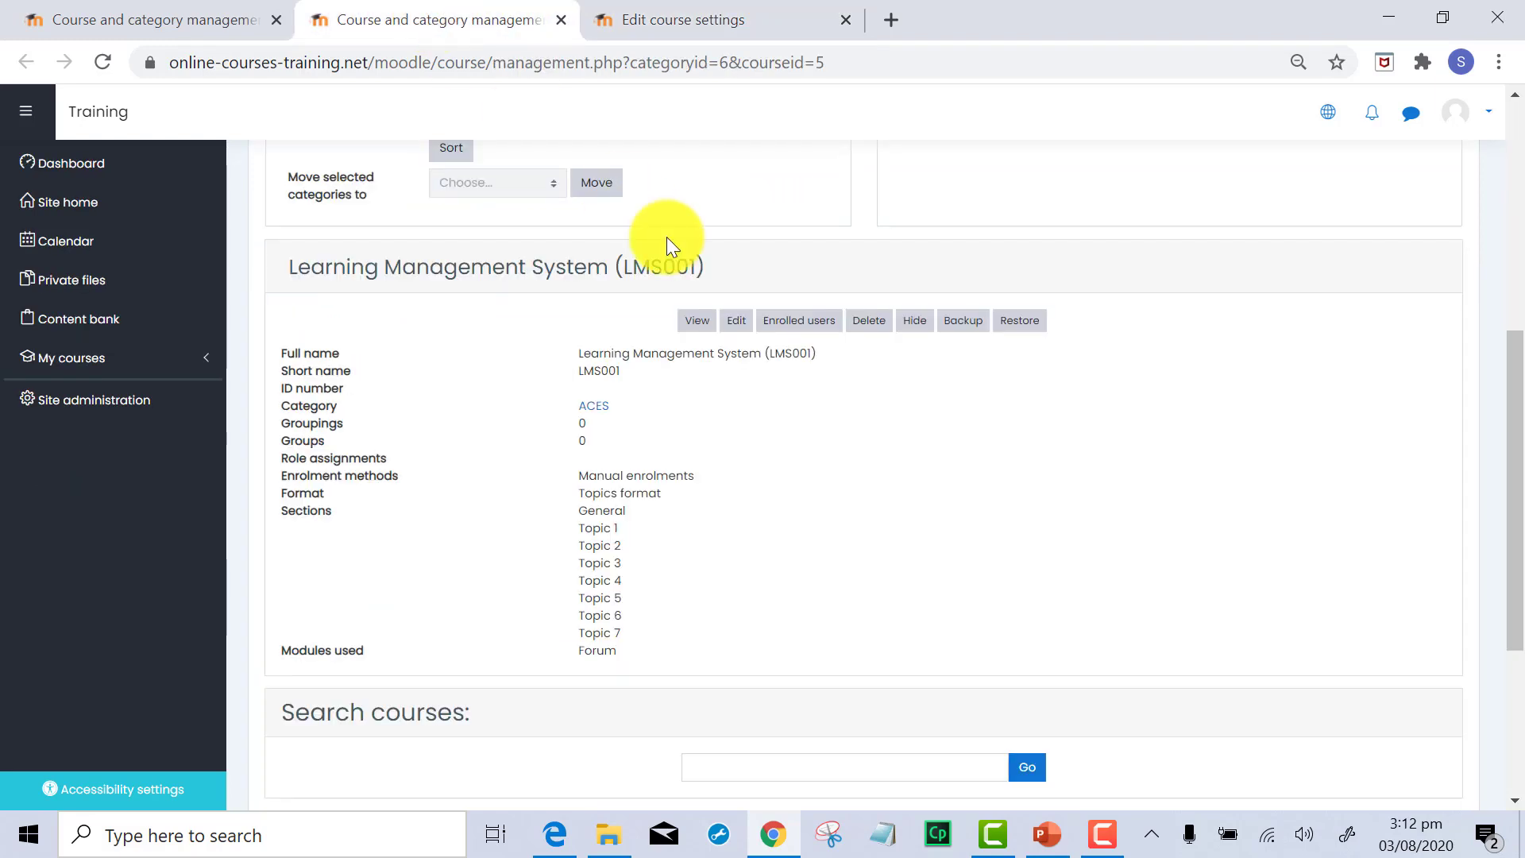
pyautogui.moveTo(1509, 361); pyautogui.dragTo(1509, 252)
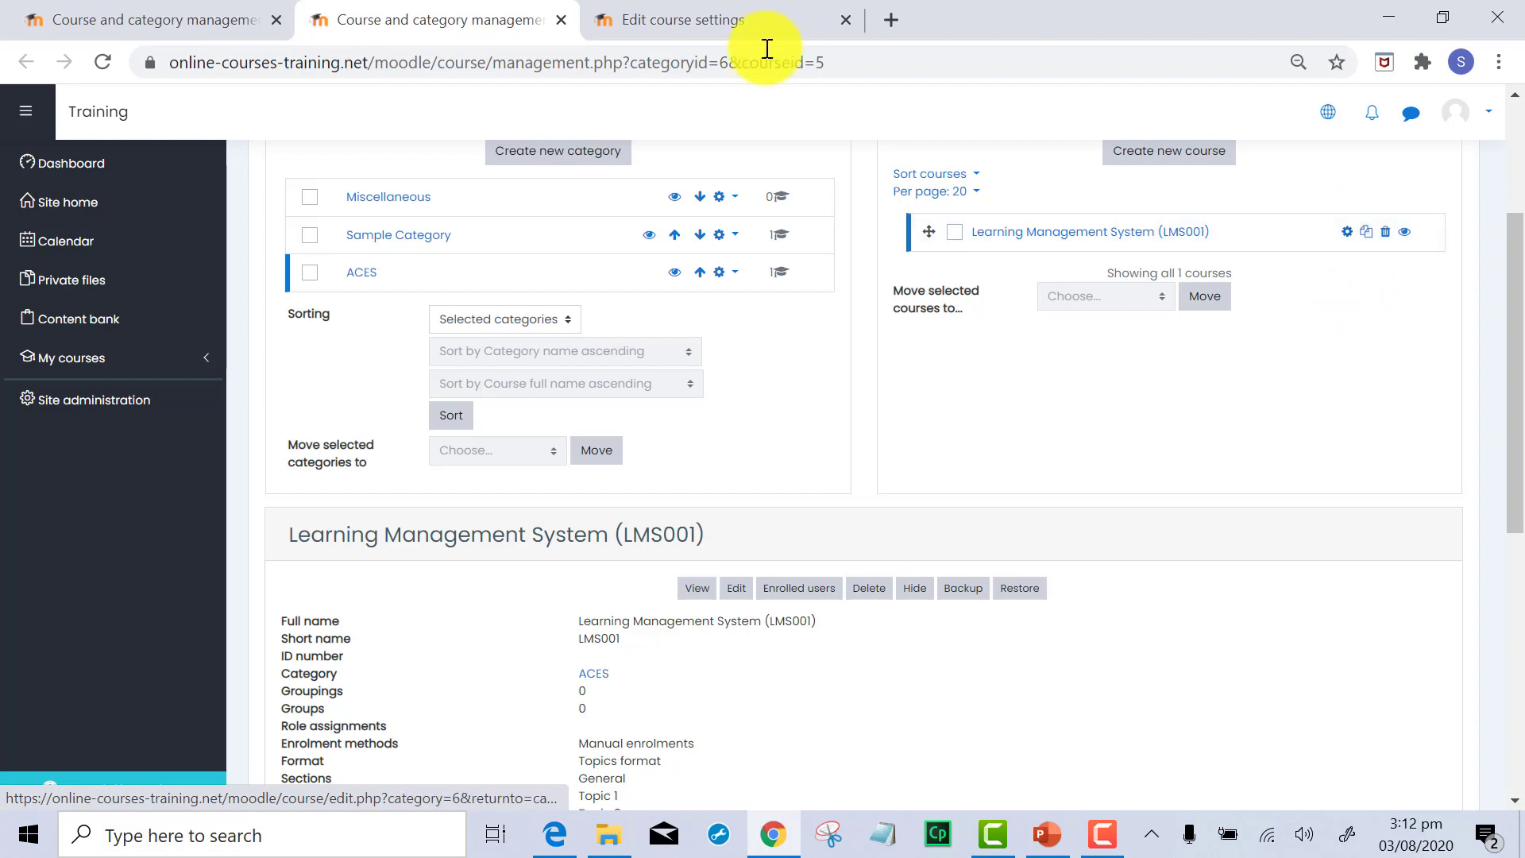
pyautogui.click(675, 17)
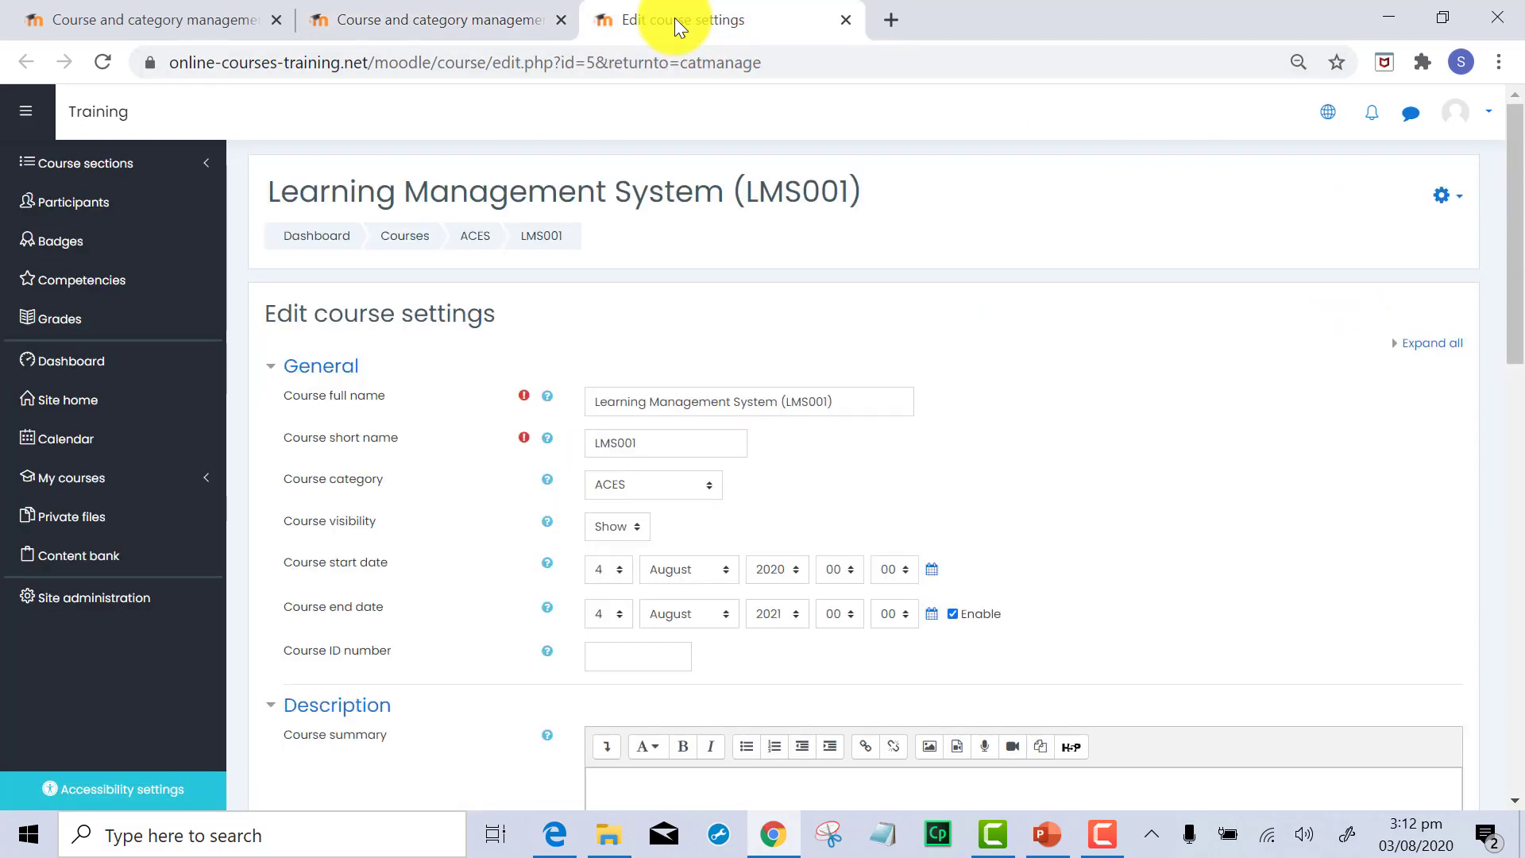
pyautogui.click(469, 18)
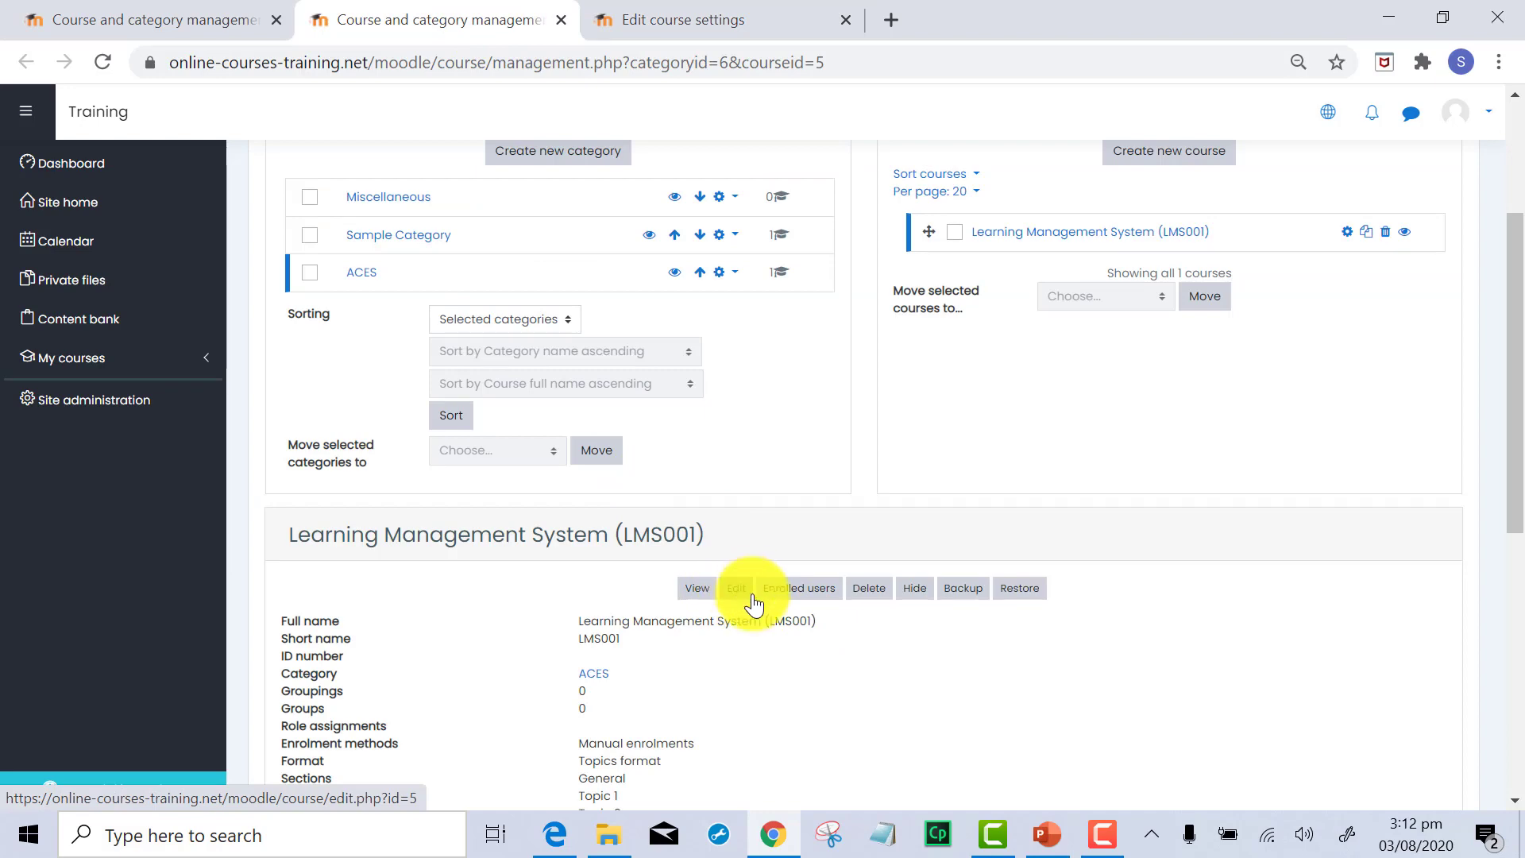
pyautogui.click(691, 14)
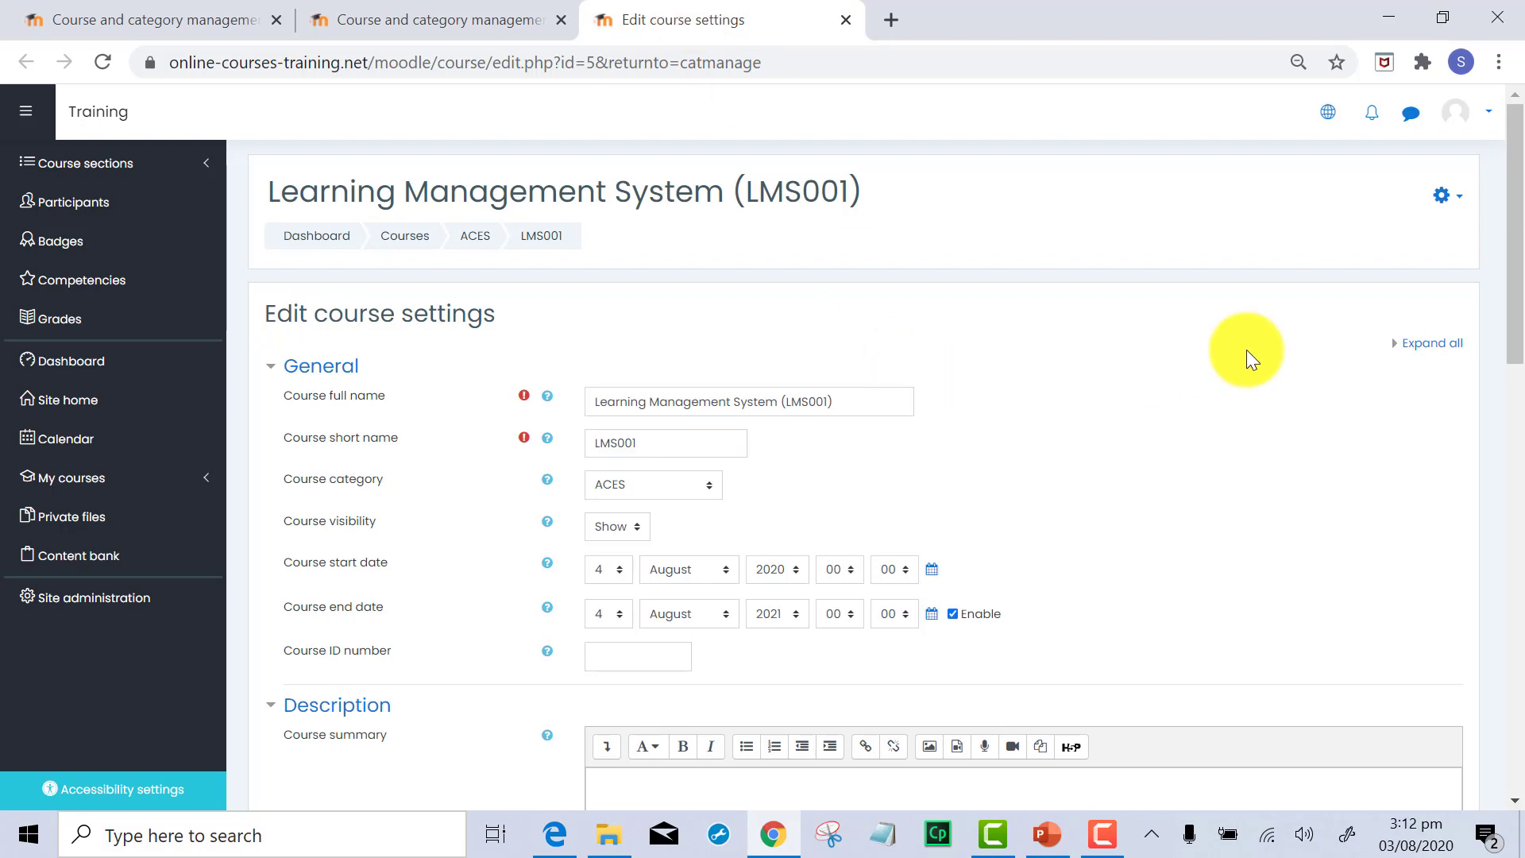
pyautogui.scroll(-1, 1518, 260)
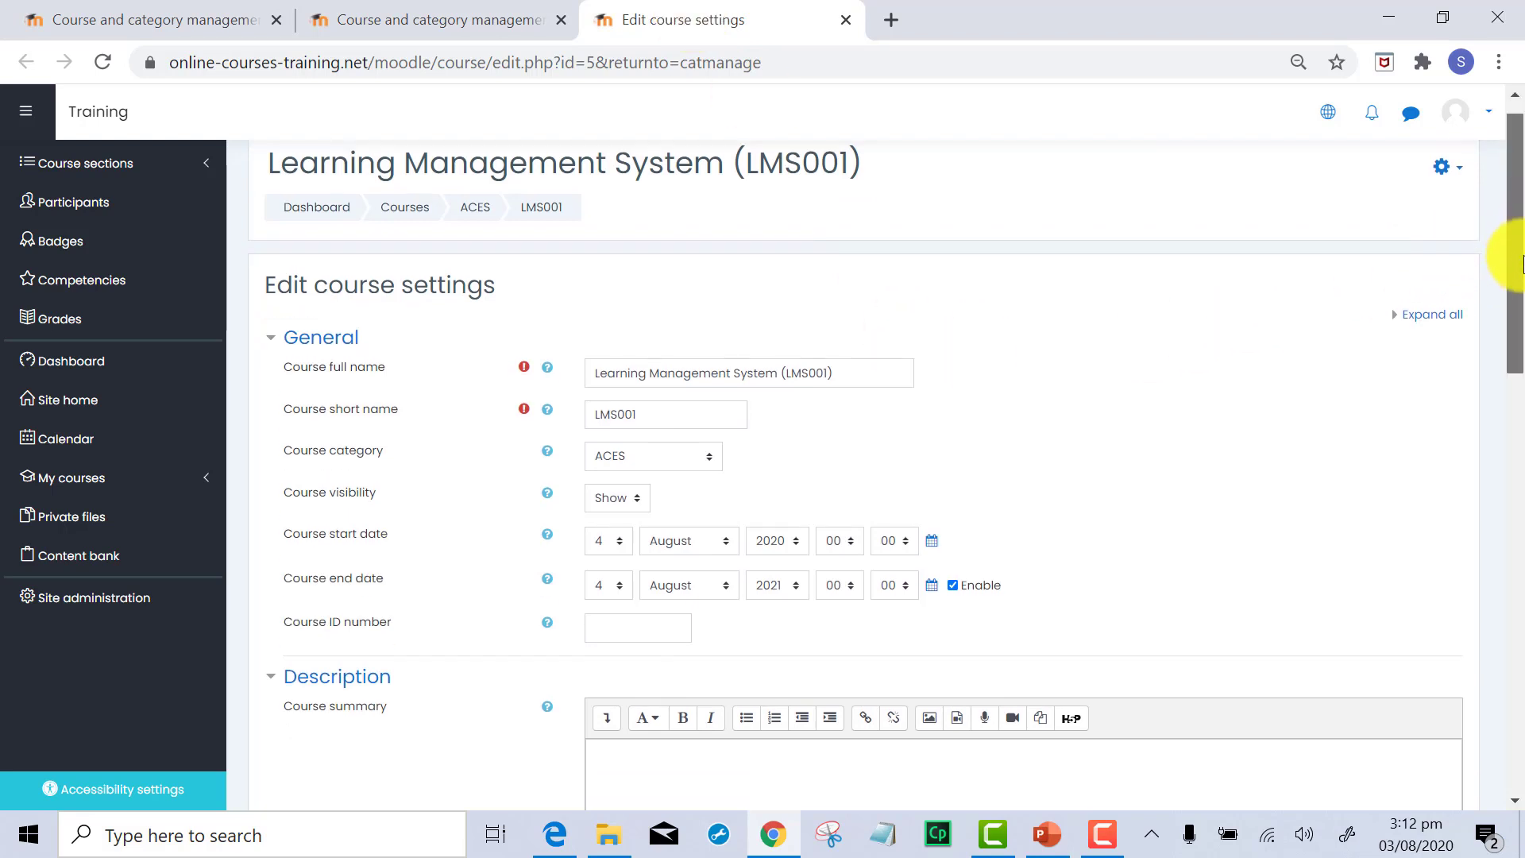
pyautogui.scroll(-2, 1519, 270)
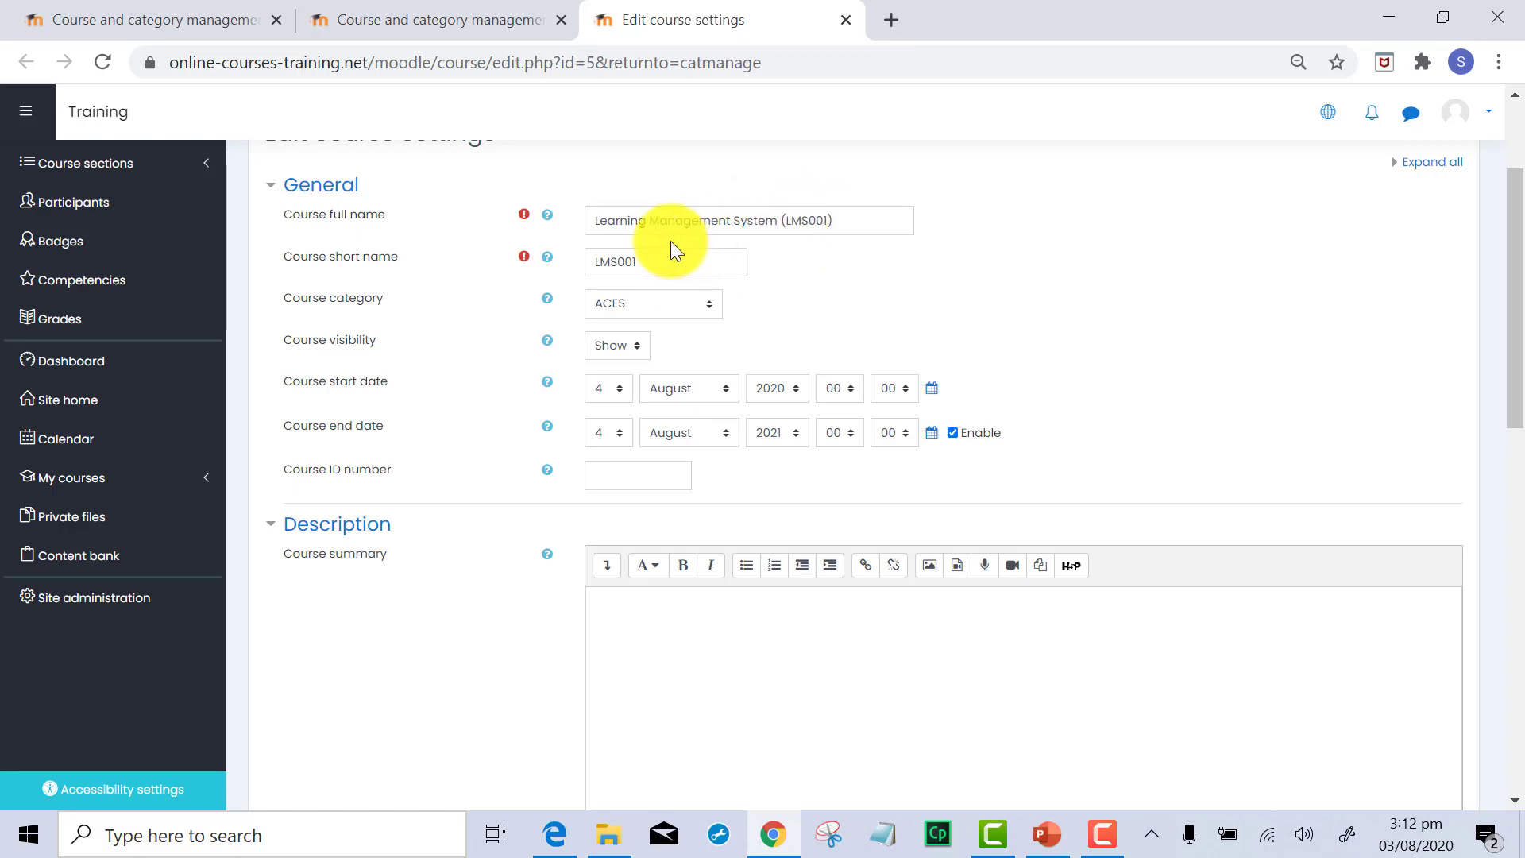
# Change the full name to Learning Management System (LMS002) and the short name to LMS002
pyautogui.click(828, 220)
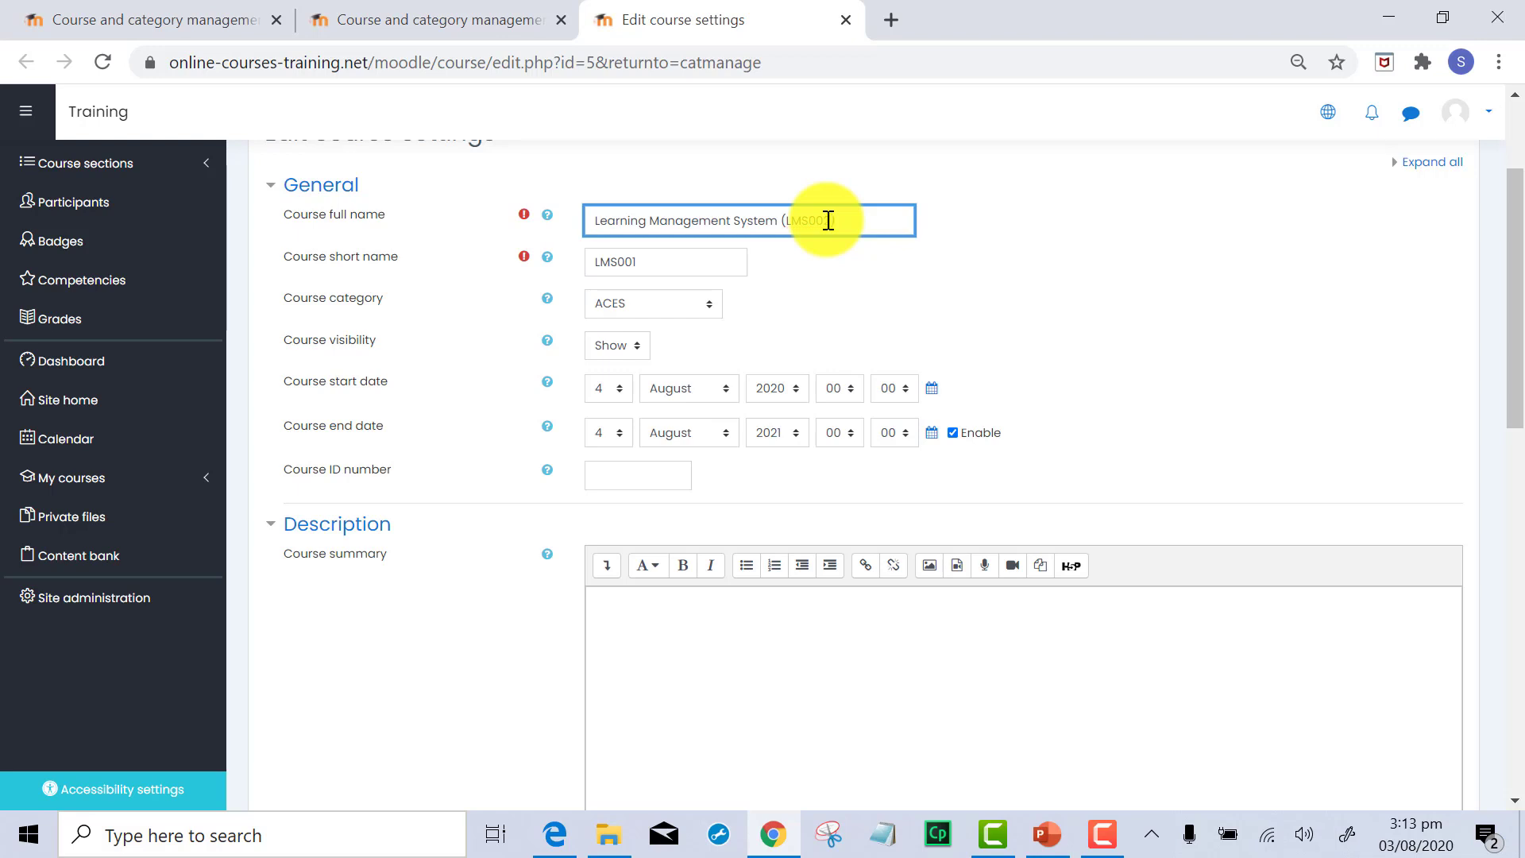
pyautogui.click(652, 262)
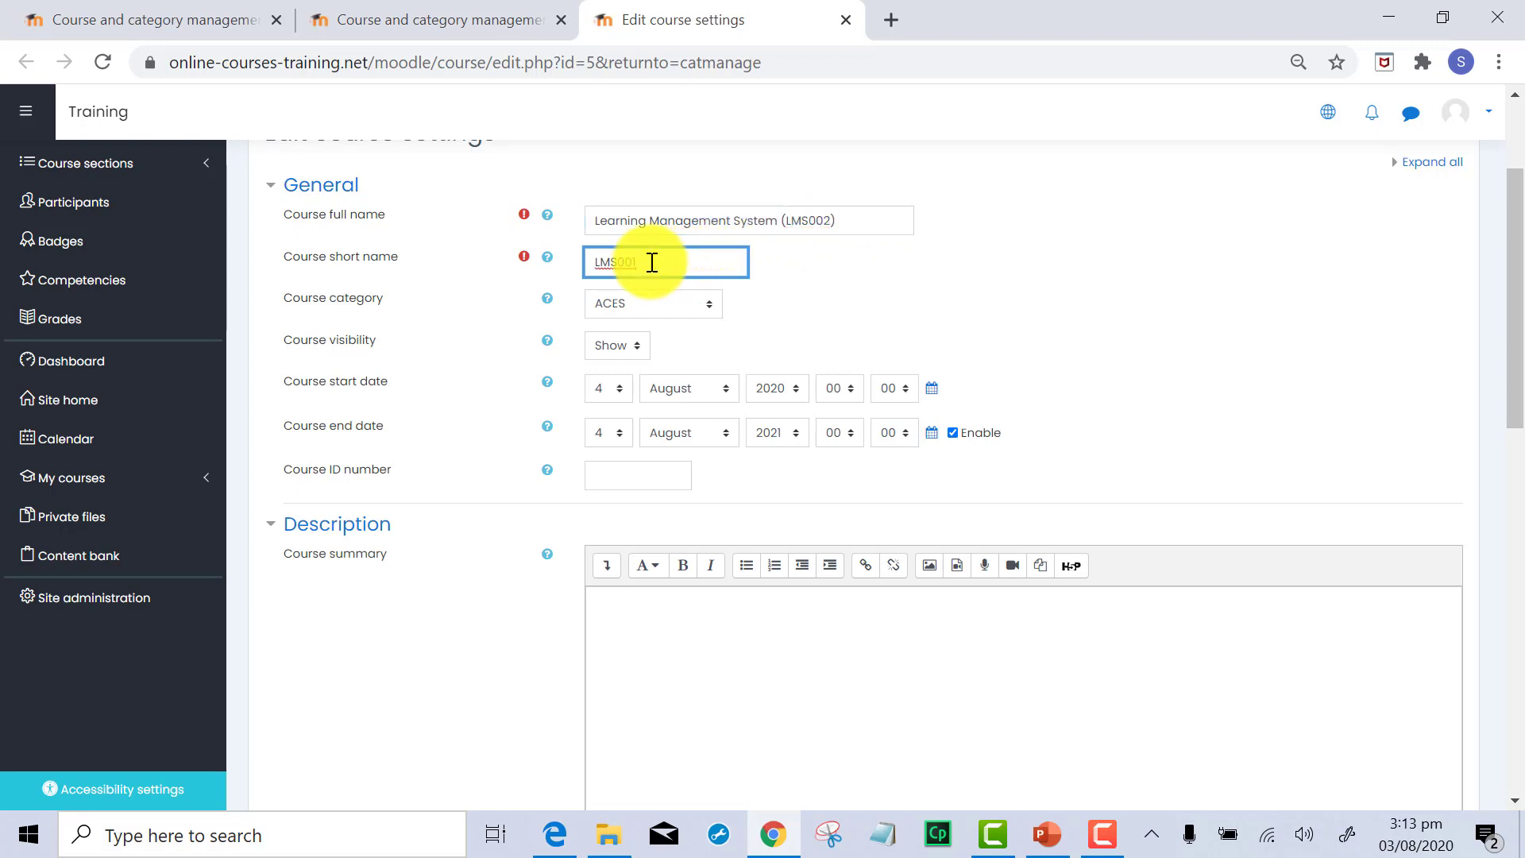
pyautogui.press('BackSpace')
pyautogui.write('2')
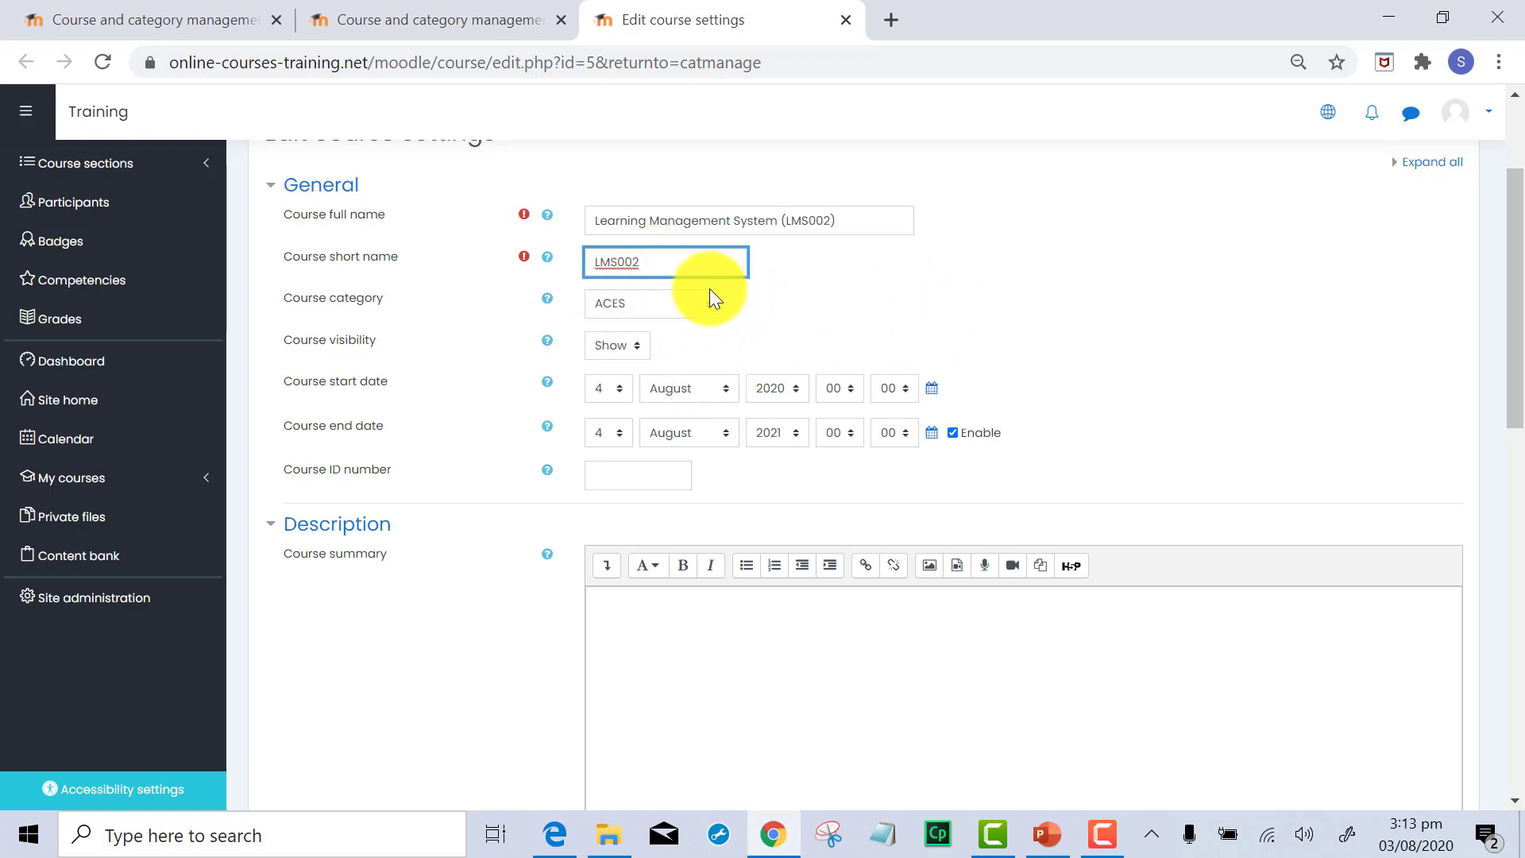
pyautogui.click(708, 316)
pyautogui.click(855, 321)
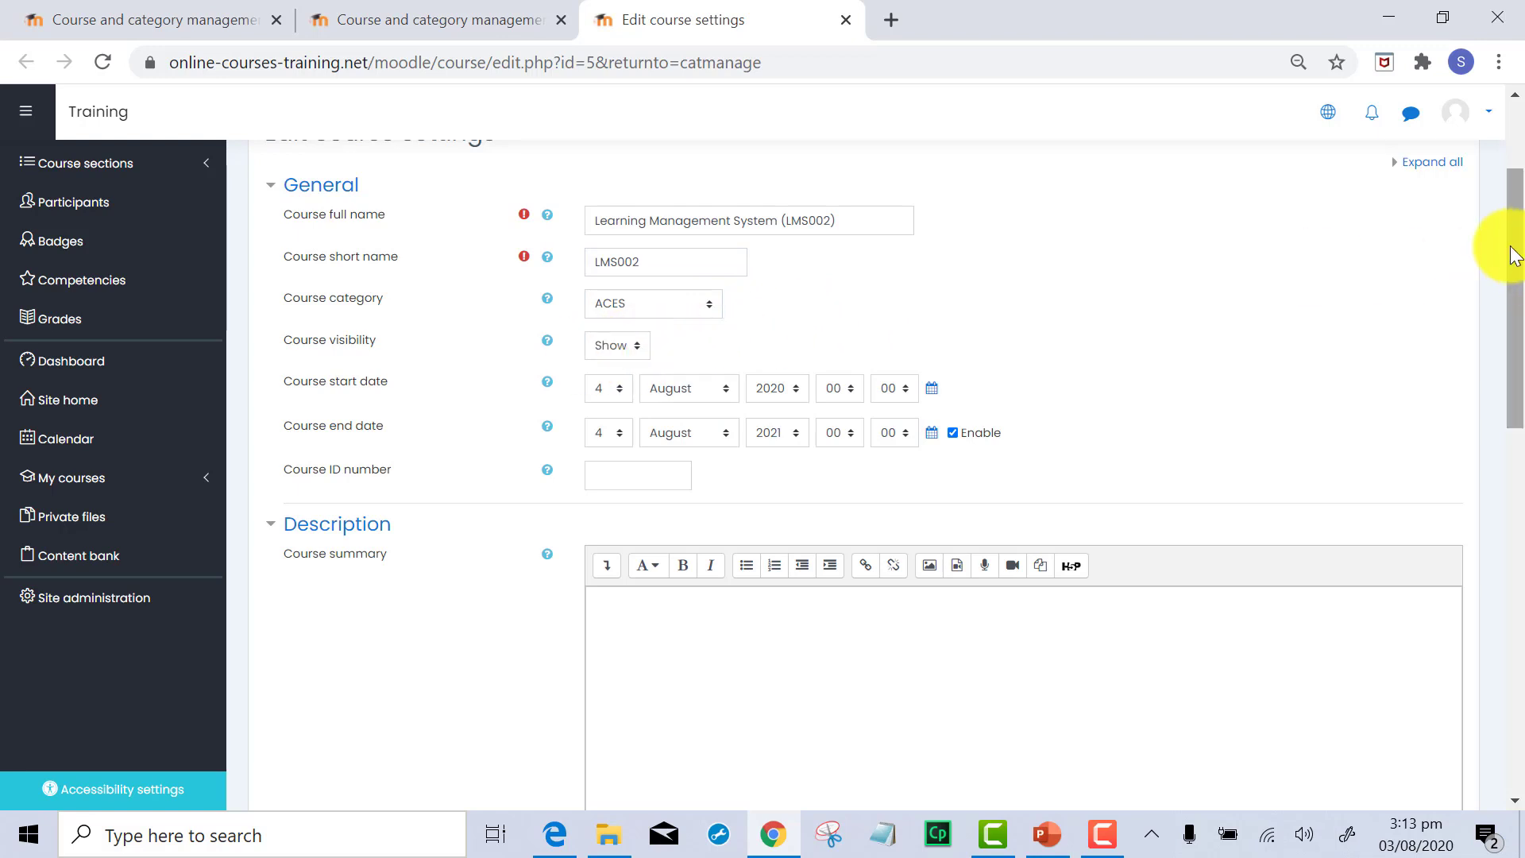
pyautogui.moveTo(1517, 246); pyautogui.dragTo(1520, 355)
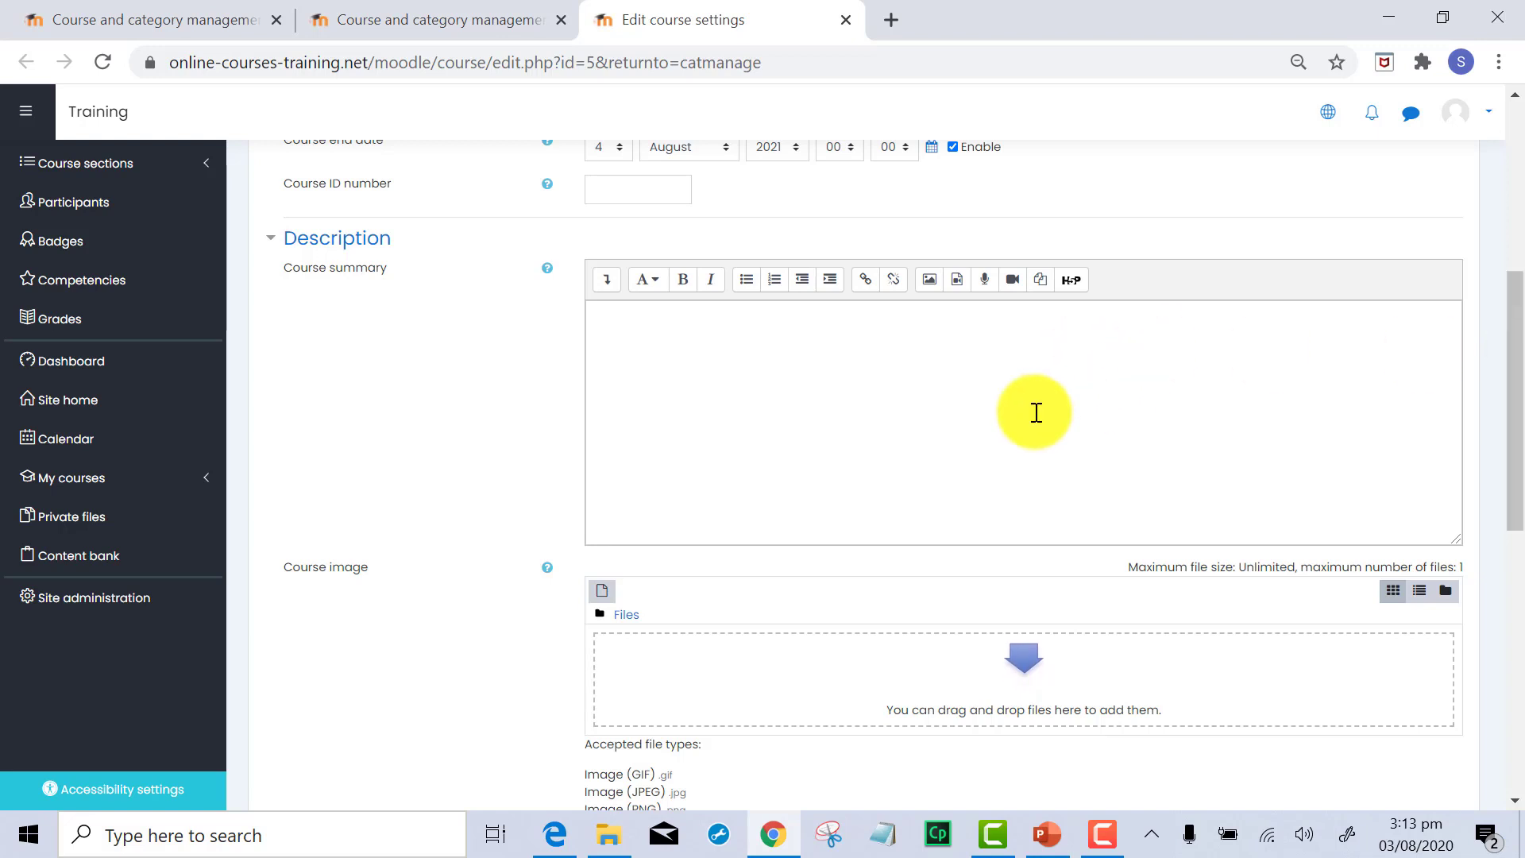
pyautogui.click(1041, 368)
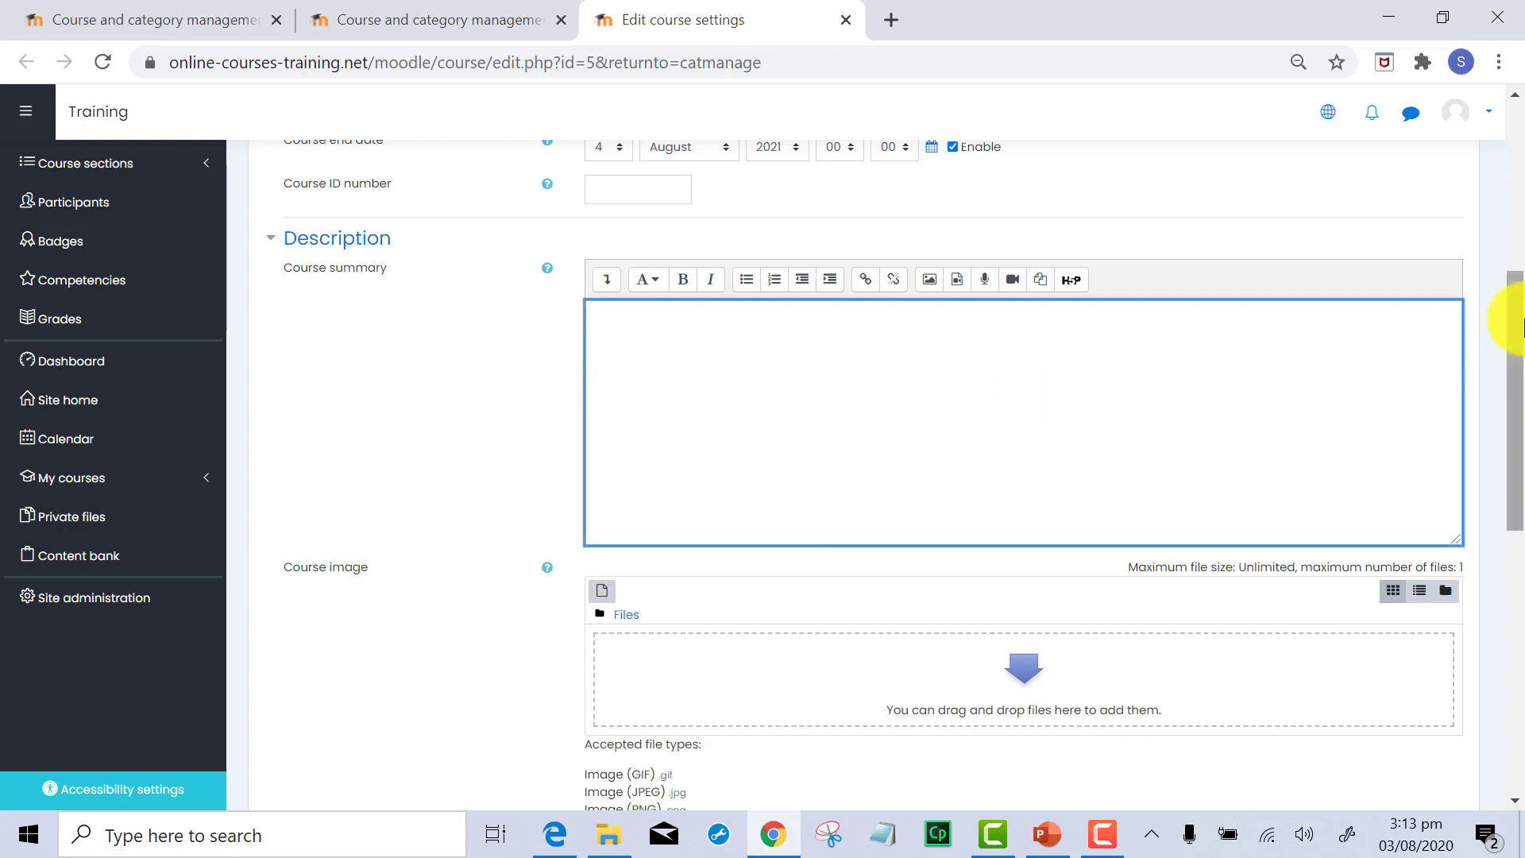
pyautogui.scroll(-2, 1517, 421)
pyautogui.scroll(-1, 1518, 427)
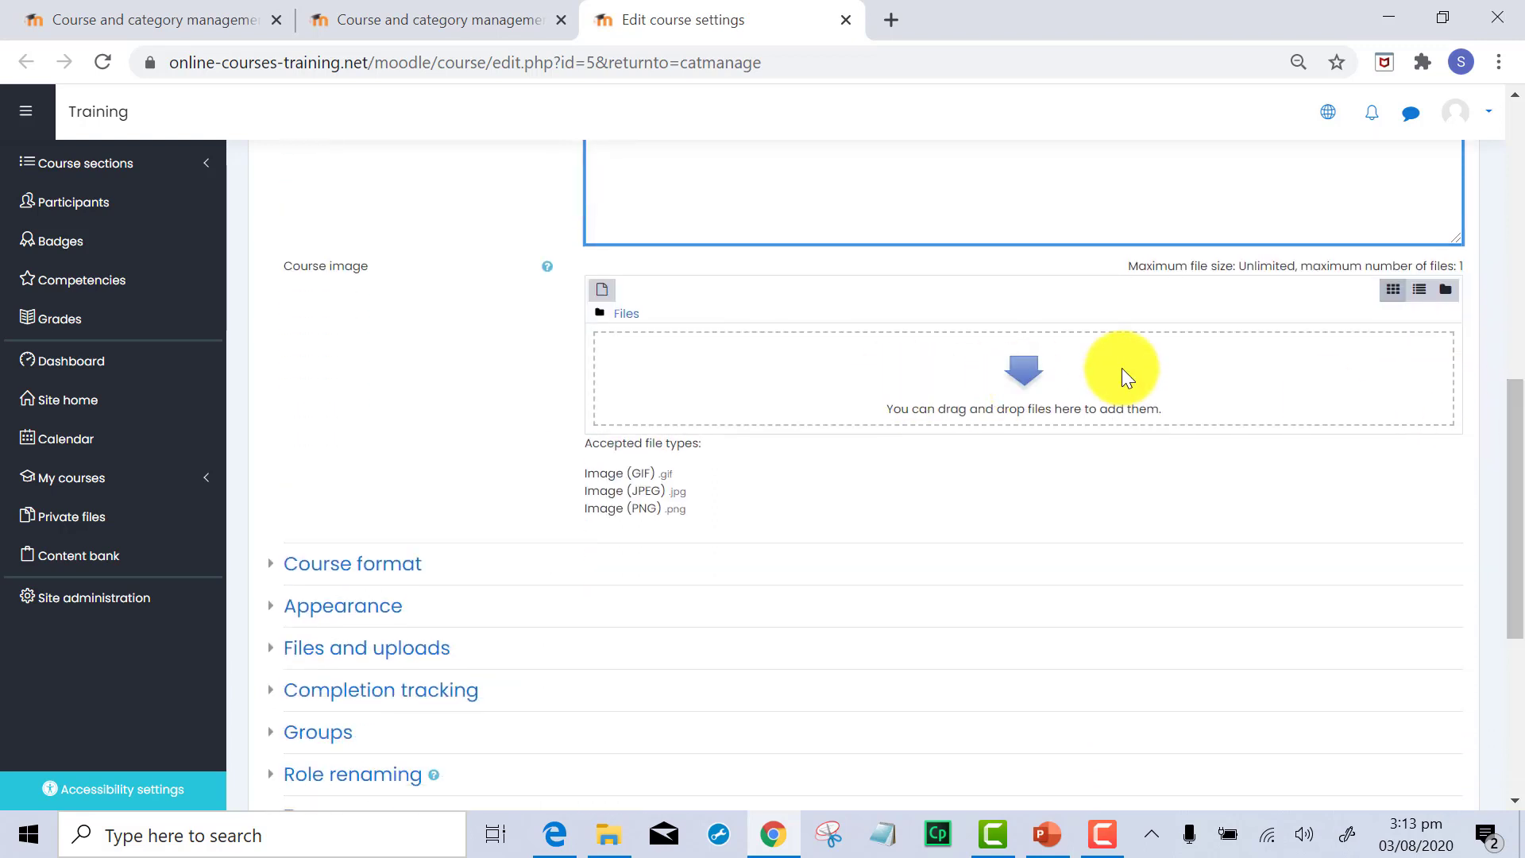
# Expand Course format to show Topics format, collapsed hidden sections and all sections on one page
pyautogui.click(397, 566)
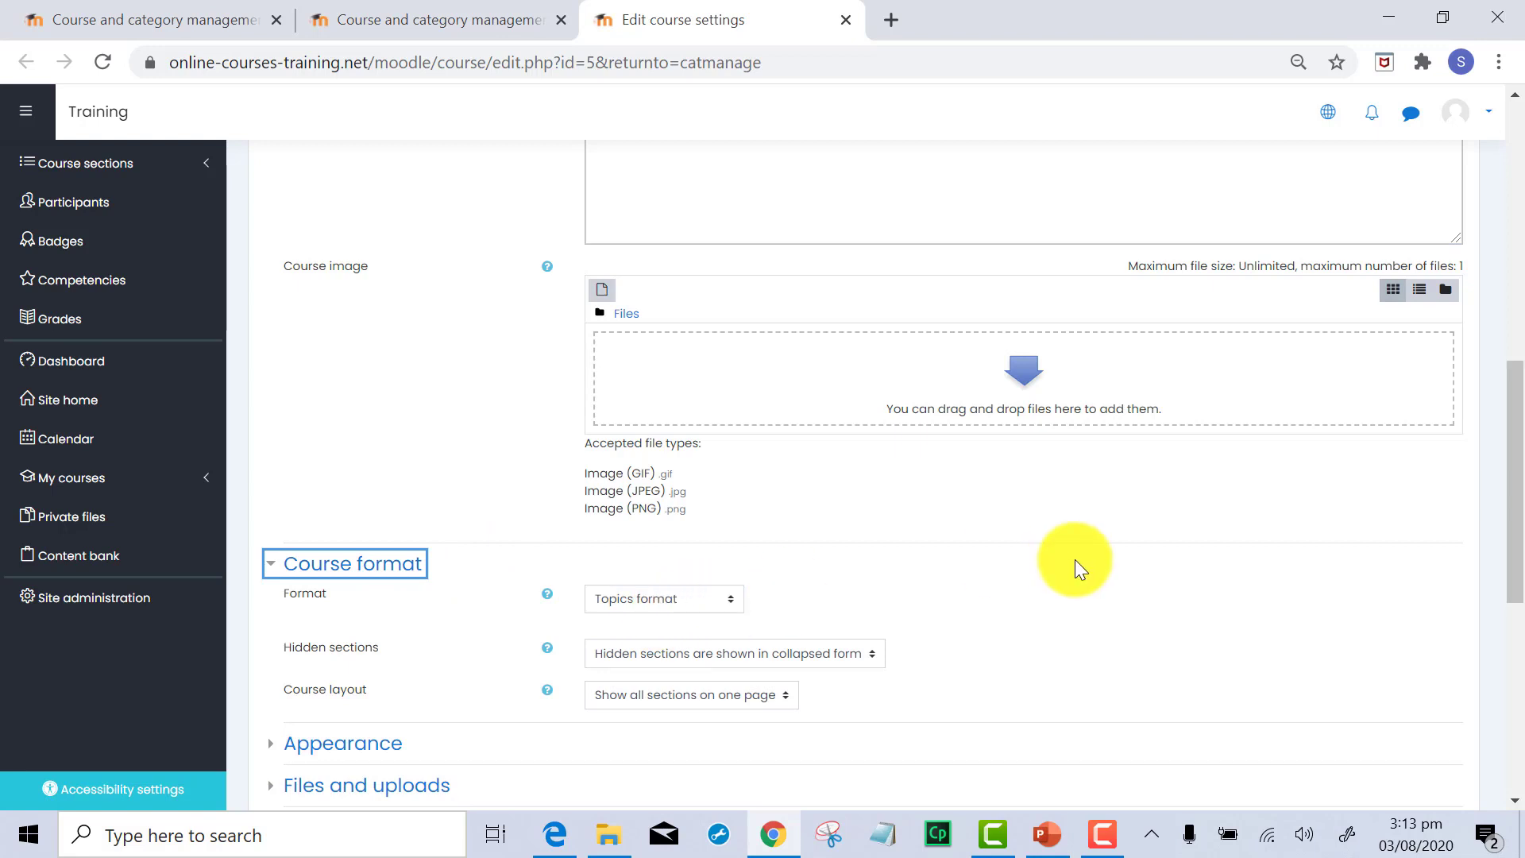
pyautogui.moveTo(1518, 429); pyautogui.dragTo(1503, 508)
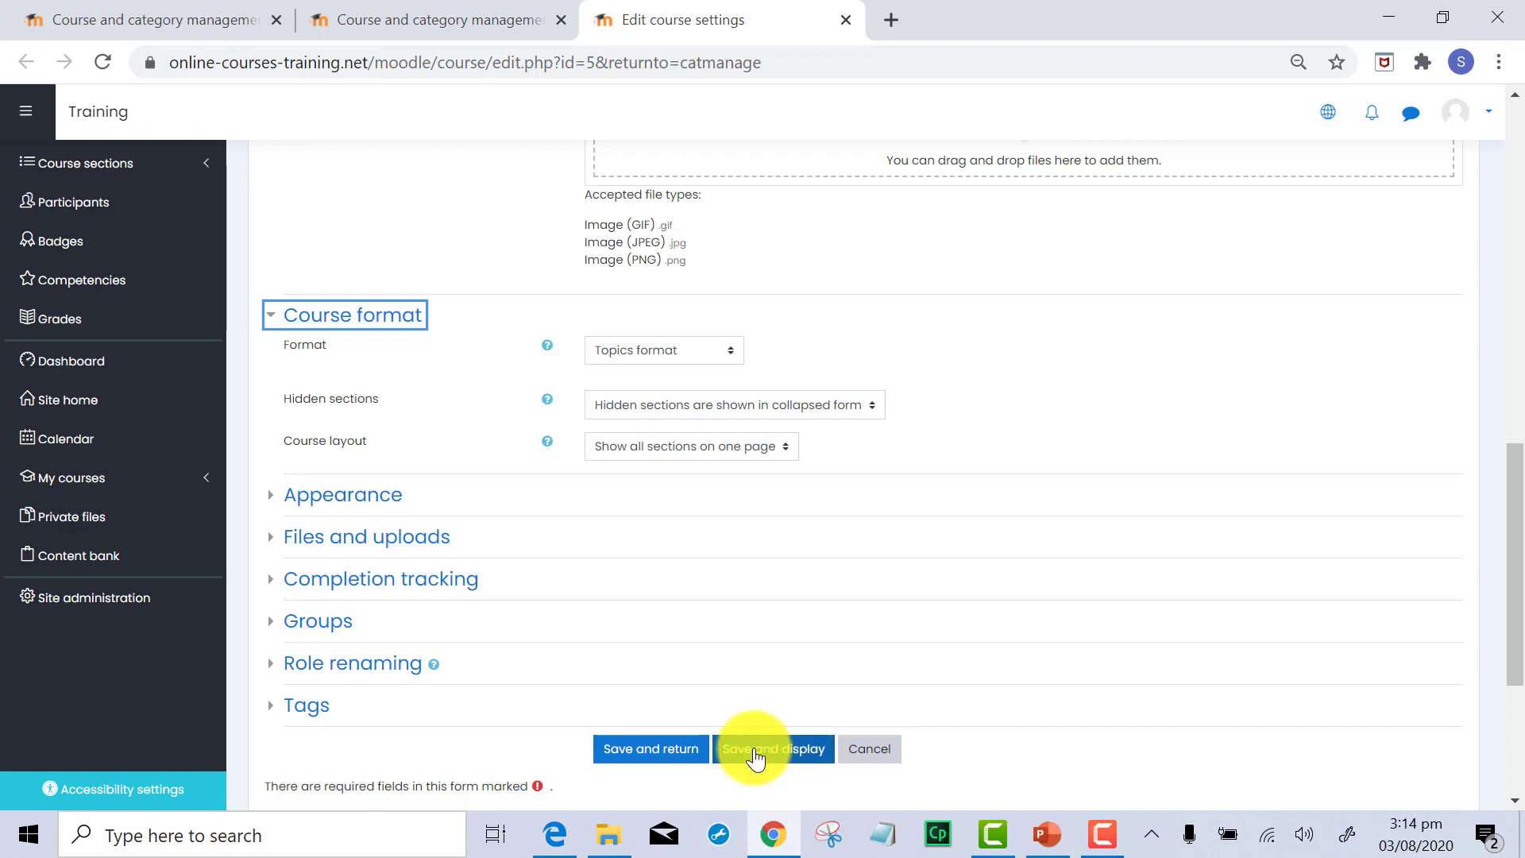
# Save and display the LMS002 course, showing Announcements and collapsed Topic 1–5 sections
pyautogui.click(756, 756)
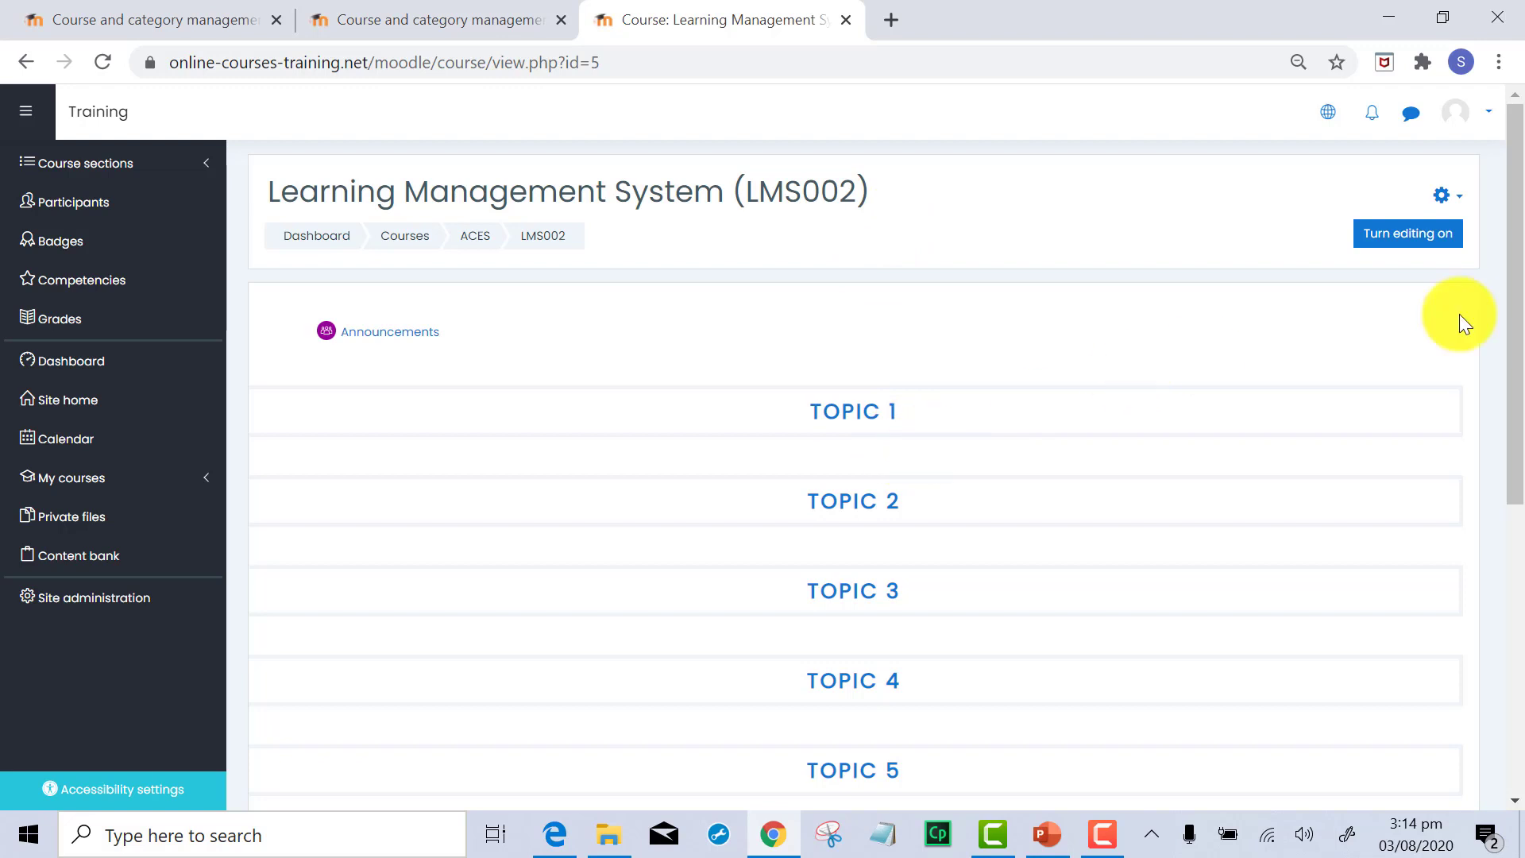
pyautogui.moveTo(1514, 238)
pyautogui.mouseDown()
pyautogui.moveTo(1514, 436)
pyautogui.moveTo(1514, 251)
pyautogui.mouseUp()
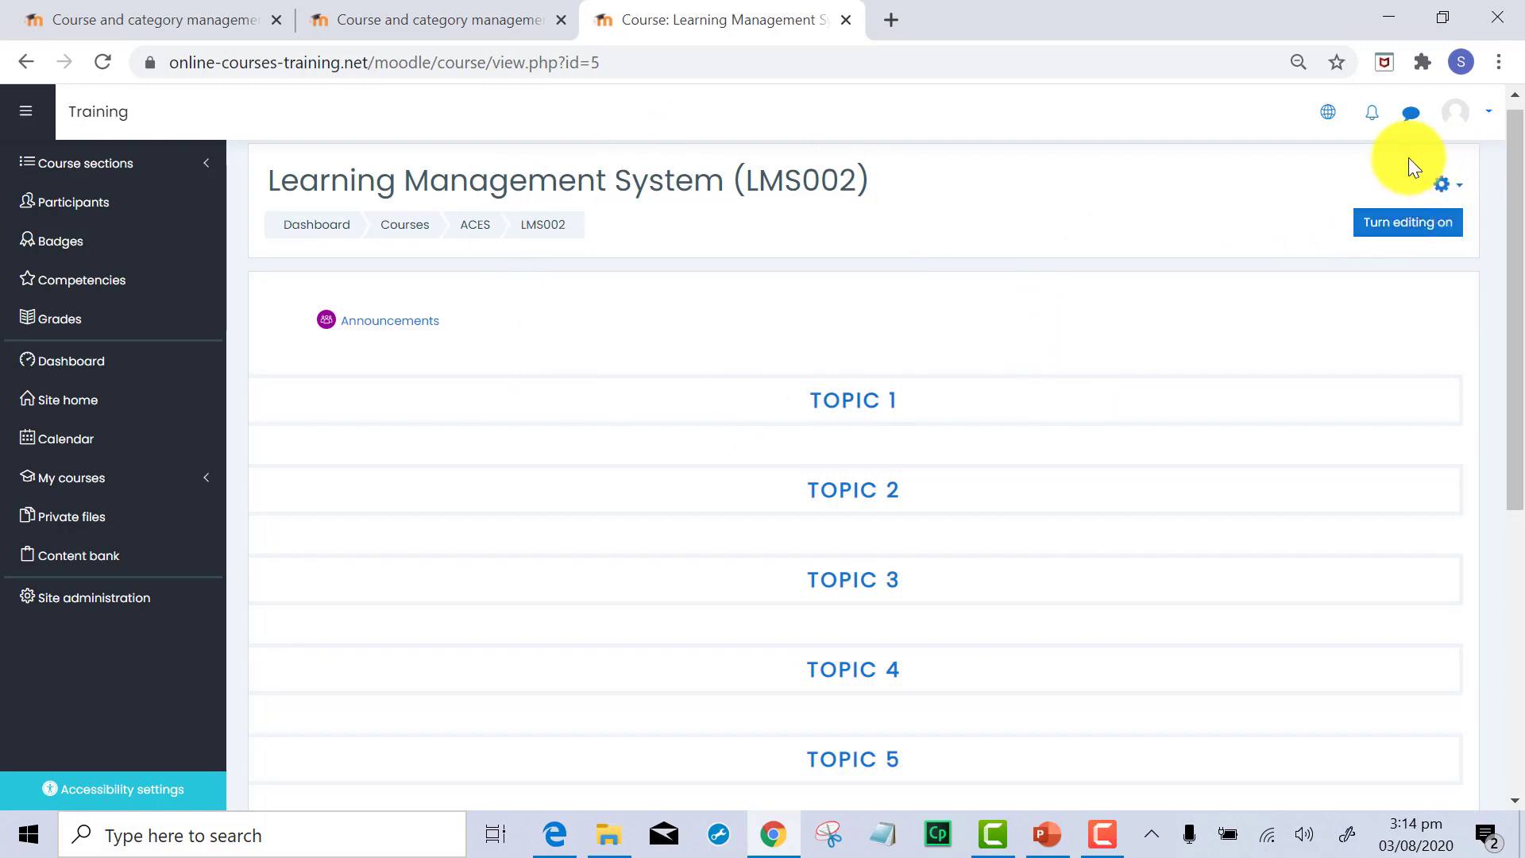
# Reopen the course's edit settings and change both names from LMS002 back to LMS001
pyautogui.click(1459, 186)
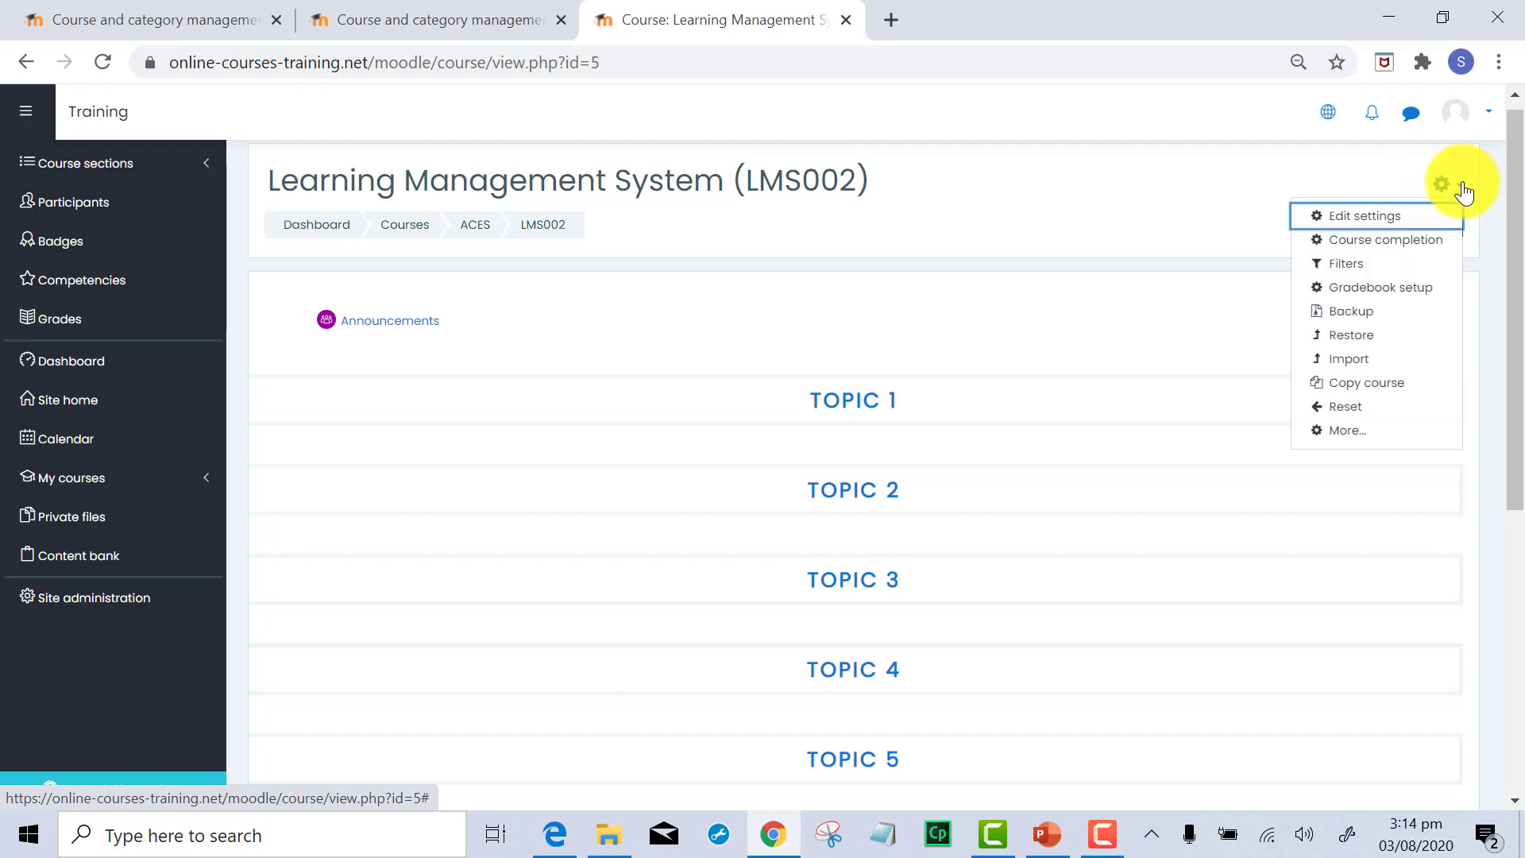
pyautogui.click(1352, 221)
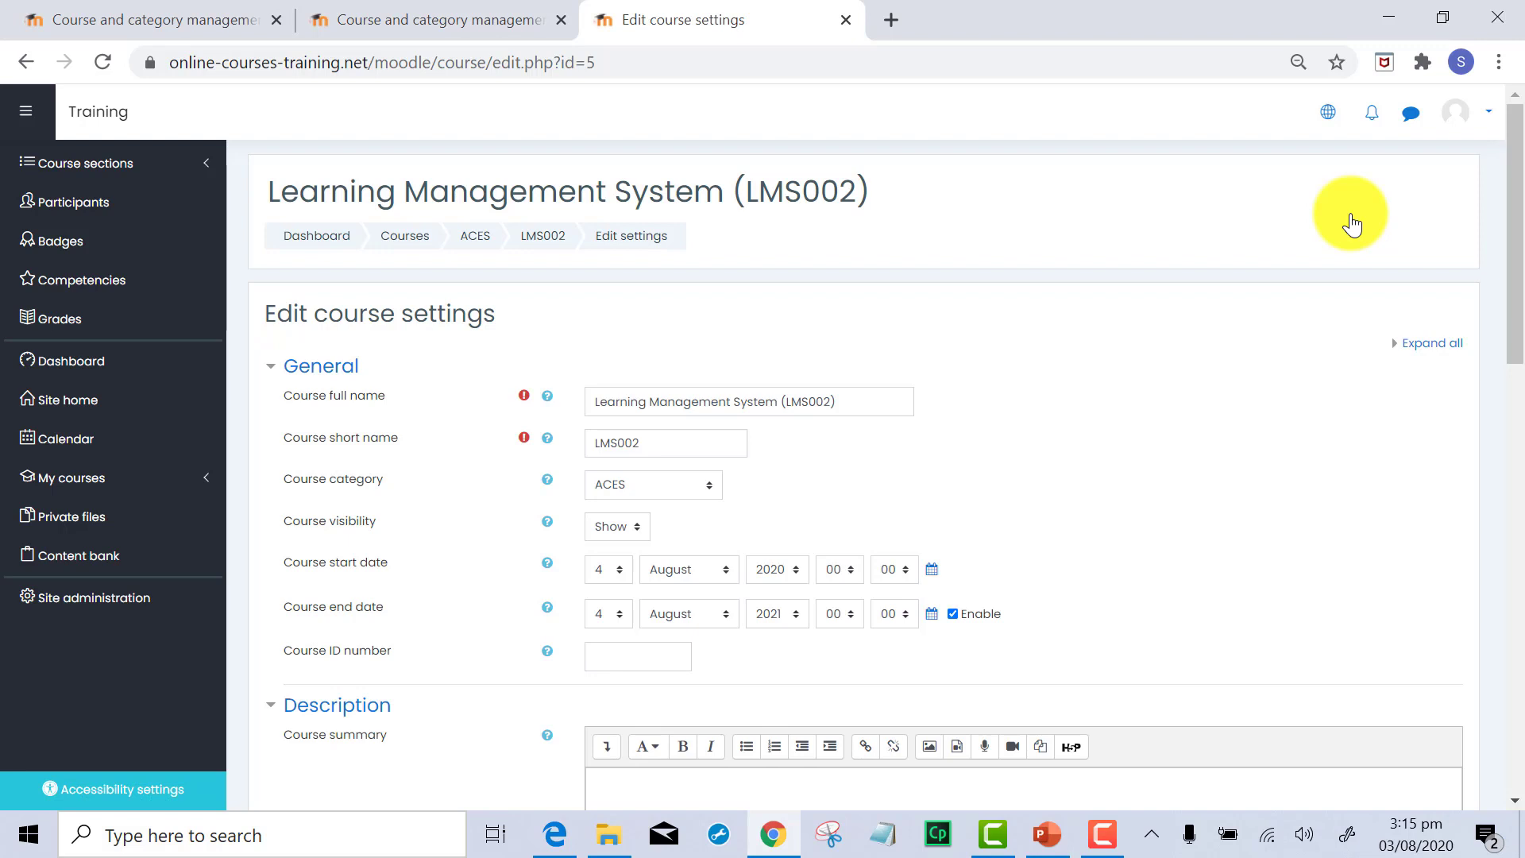
pyautogui.click(832, 402)
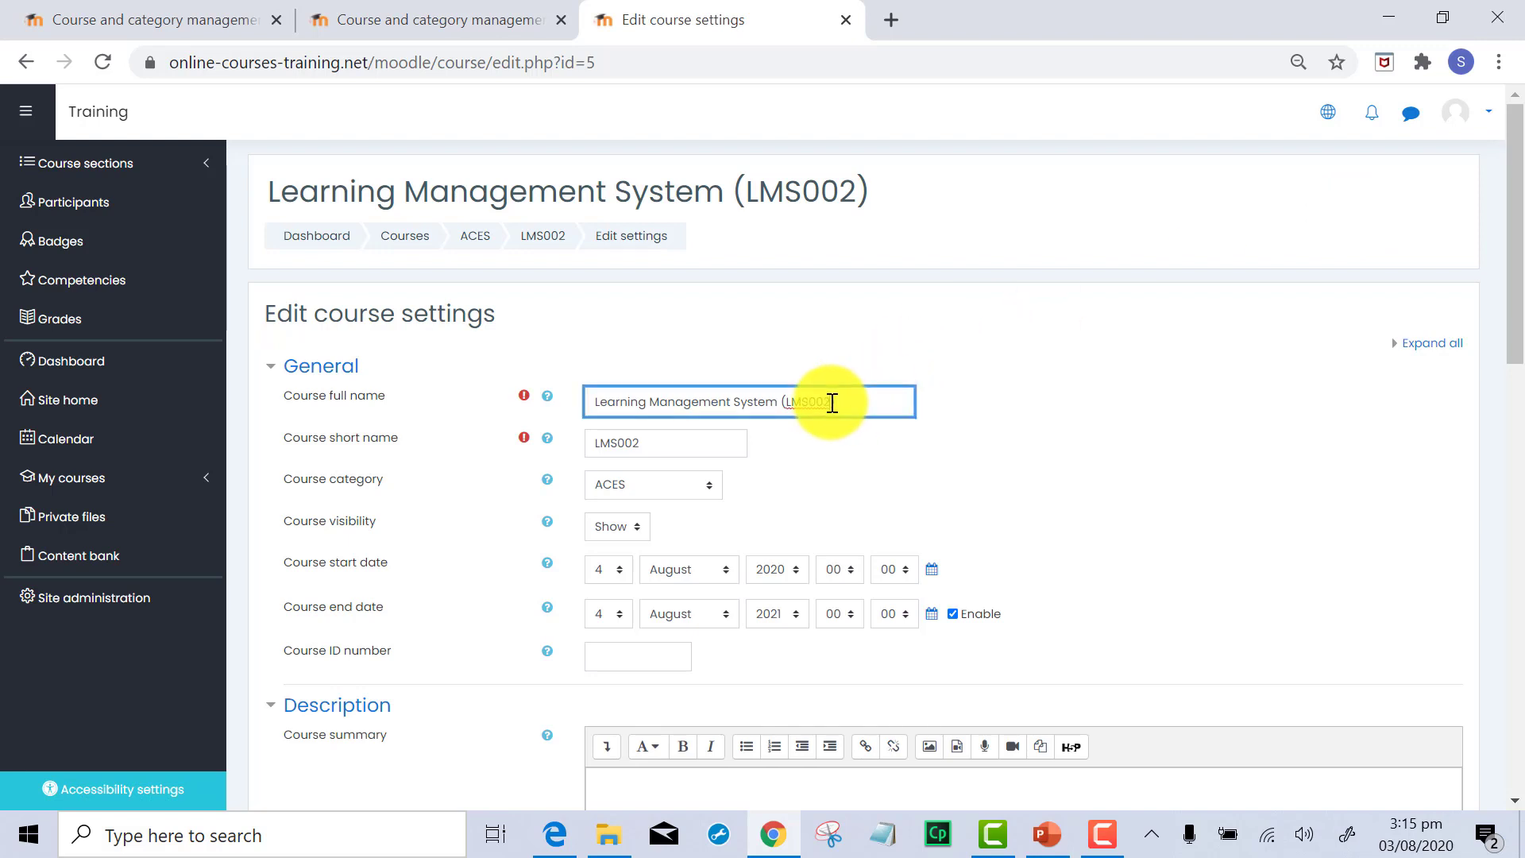
pyautogui.press('BackSpace')
pyautogui.write('1')
pyautogui.click(647, 441)
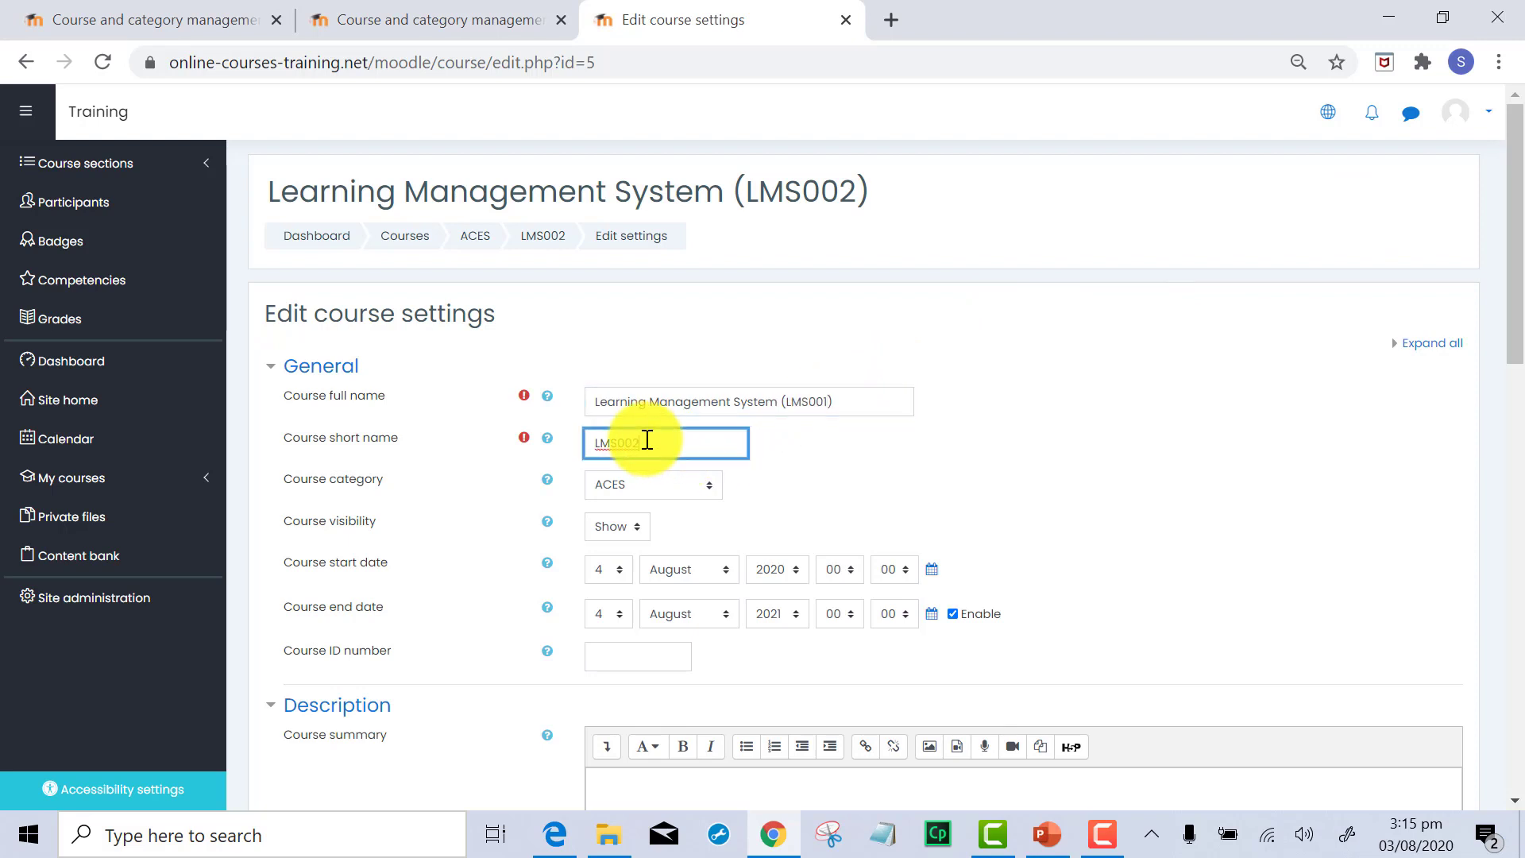
pyautogui.press('BackSpace')
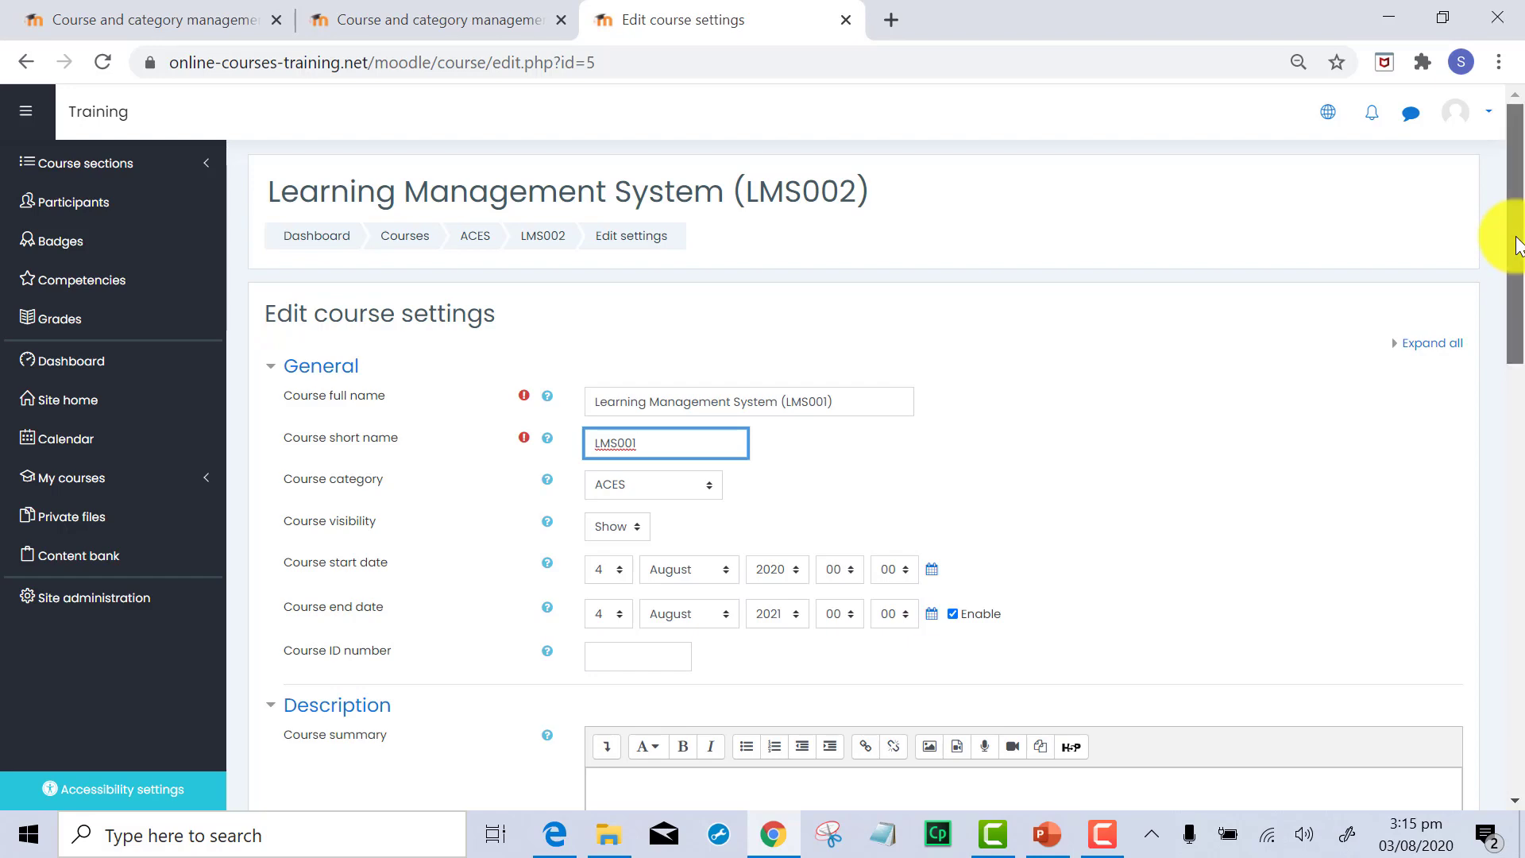
pyautogui.moveTo(1516, 242); pyautogui.dragTo(1519, 609)
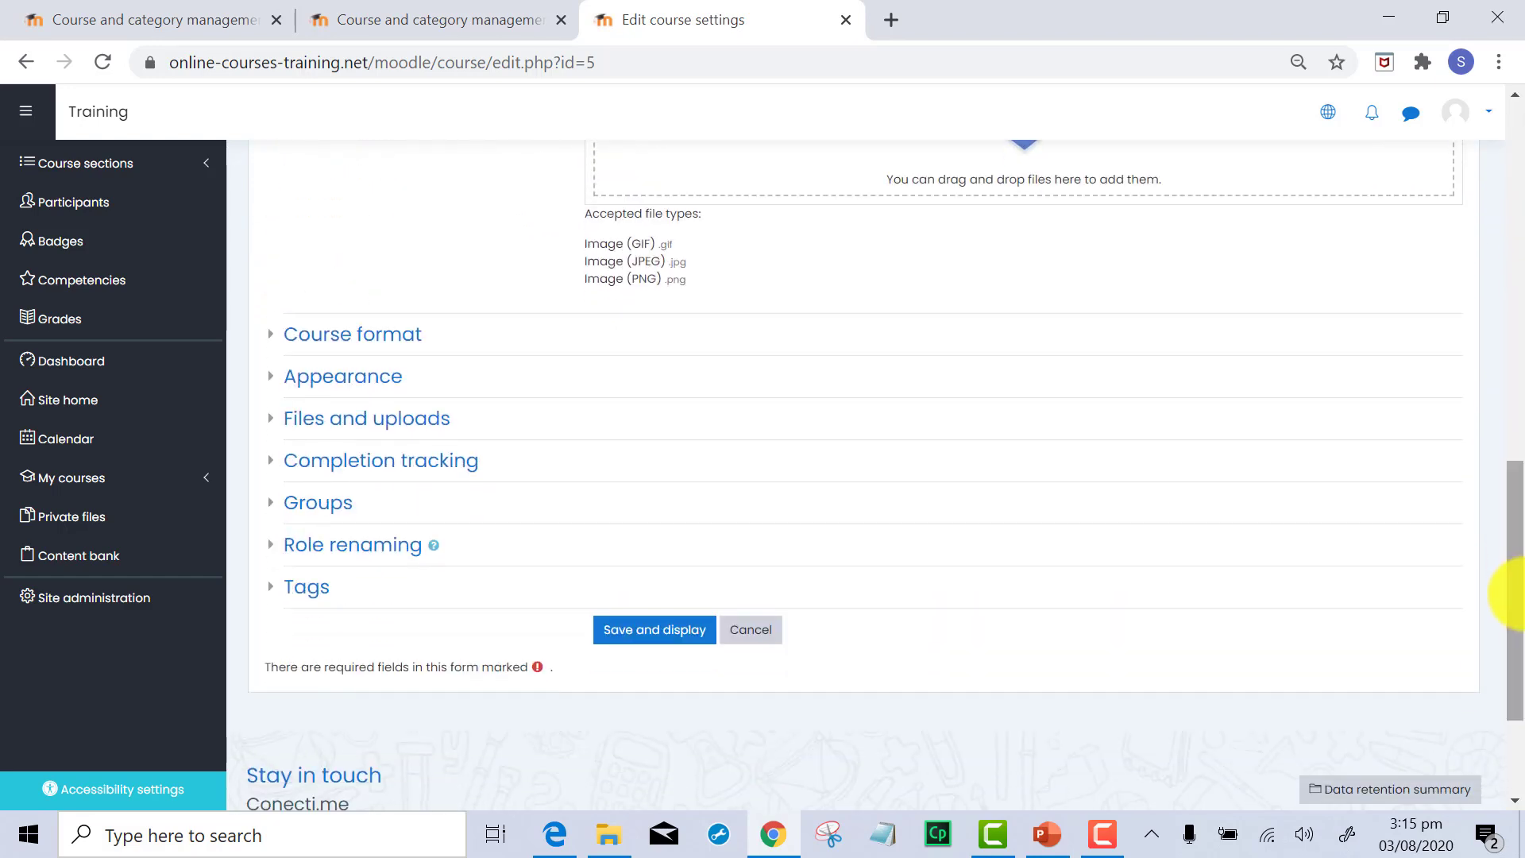
# Save and display the Learning Management System (LMS001) course and review its Topic 1–5 sections
pyautogui.click(648, 635)
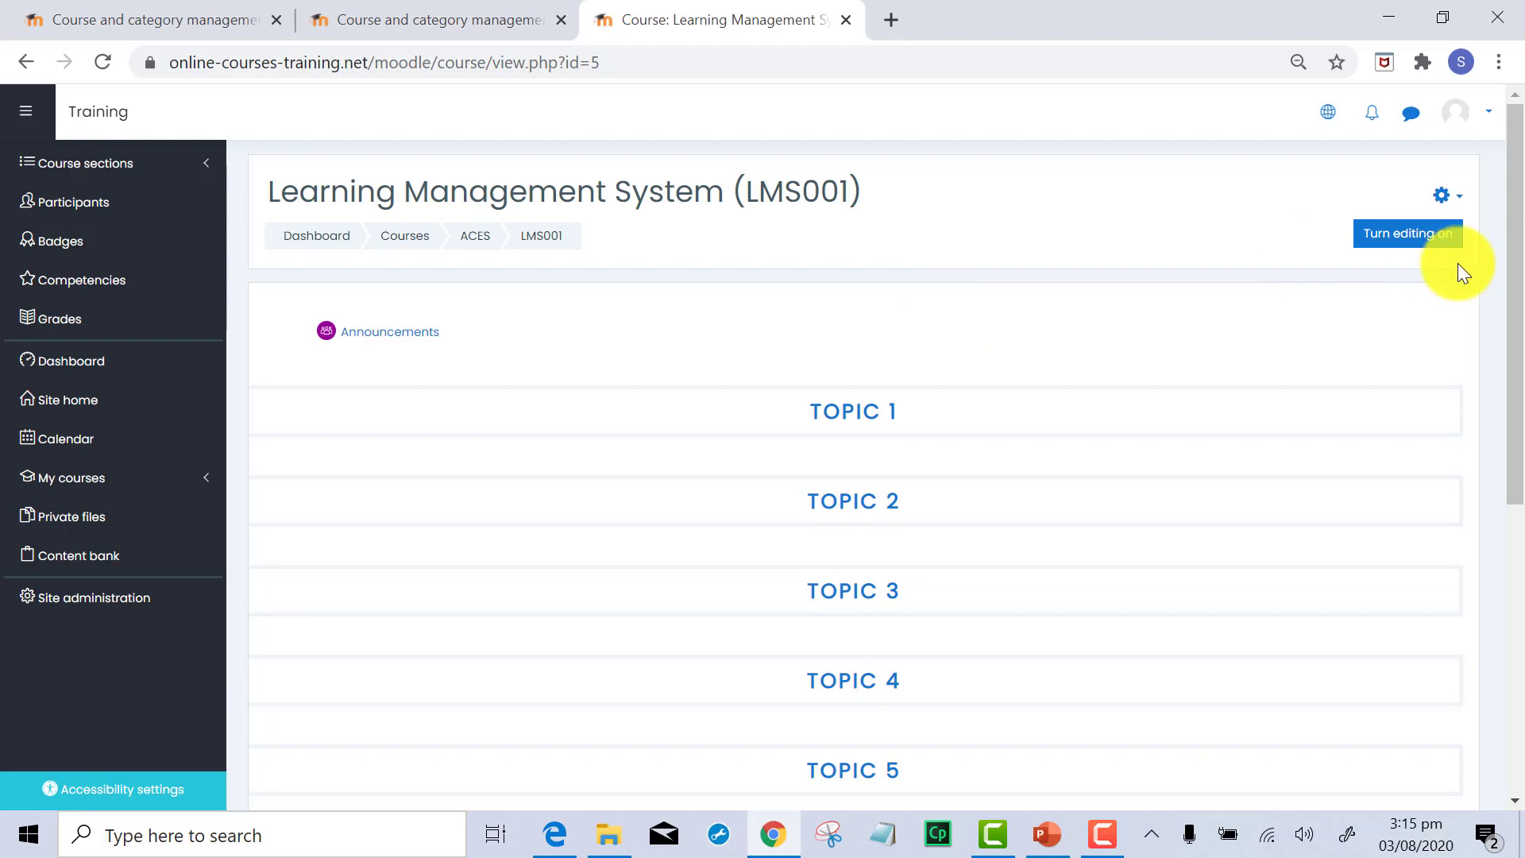
pyautogui.moveTo(1514, 208)
pyautogui.mouseDown()
pyautogui.moveTo(1514, 361)
pyautogui.moveTo(1514, 237)
pyautogui.mouseUp()
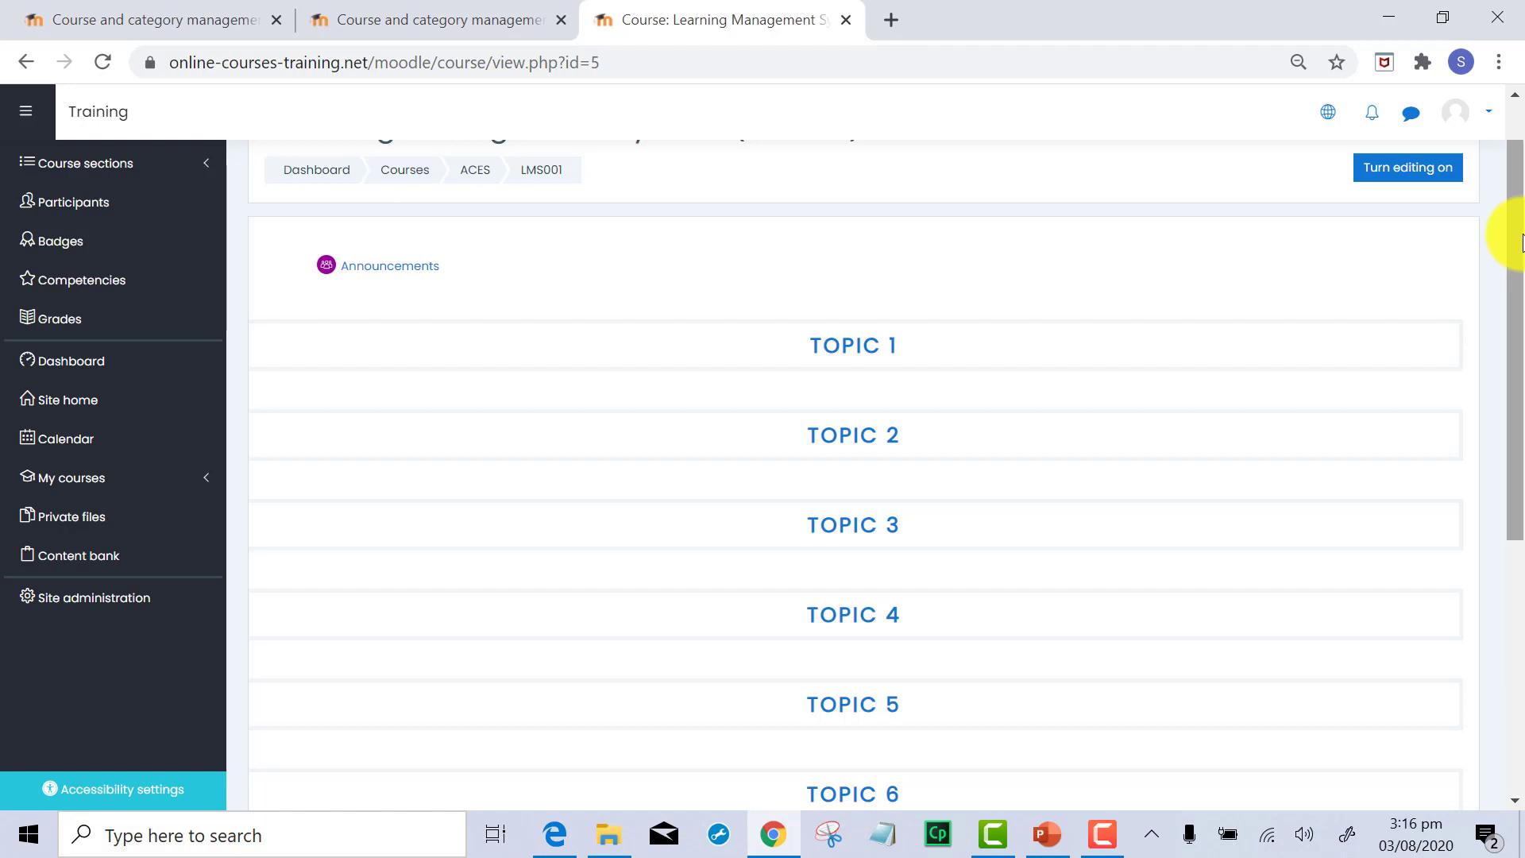
pyautogui.scroll(-1, 1515, 296)
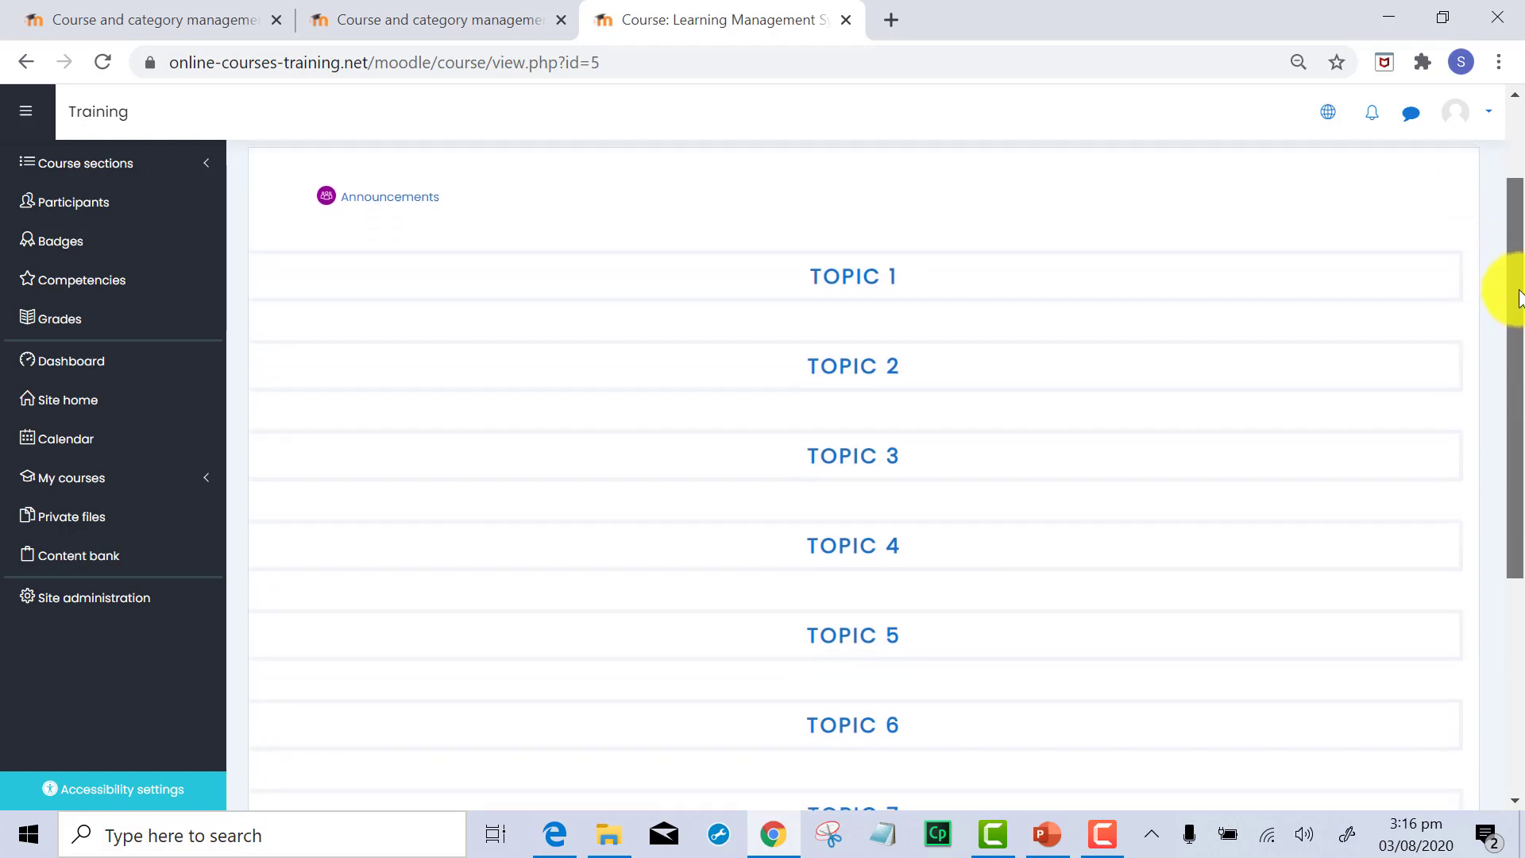
pyautogui.scroll(2, 1517, 297)
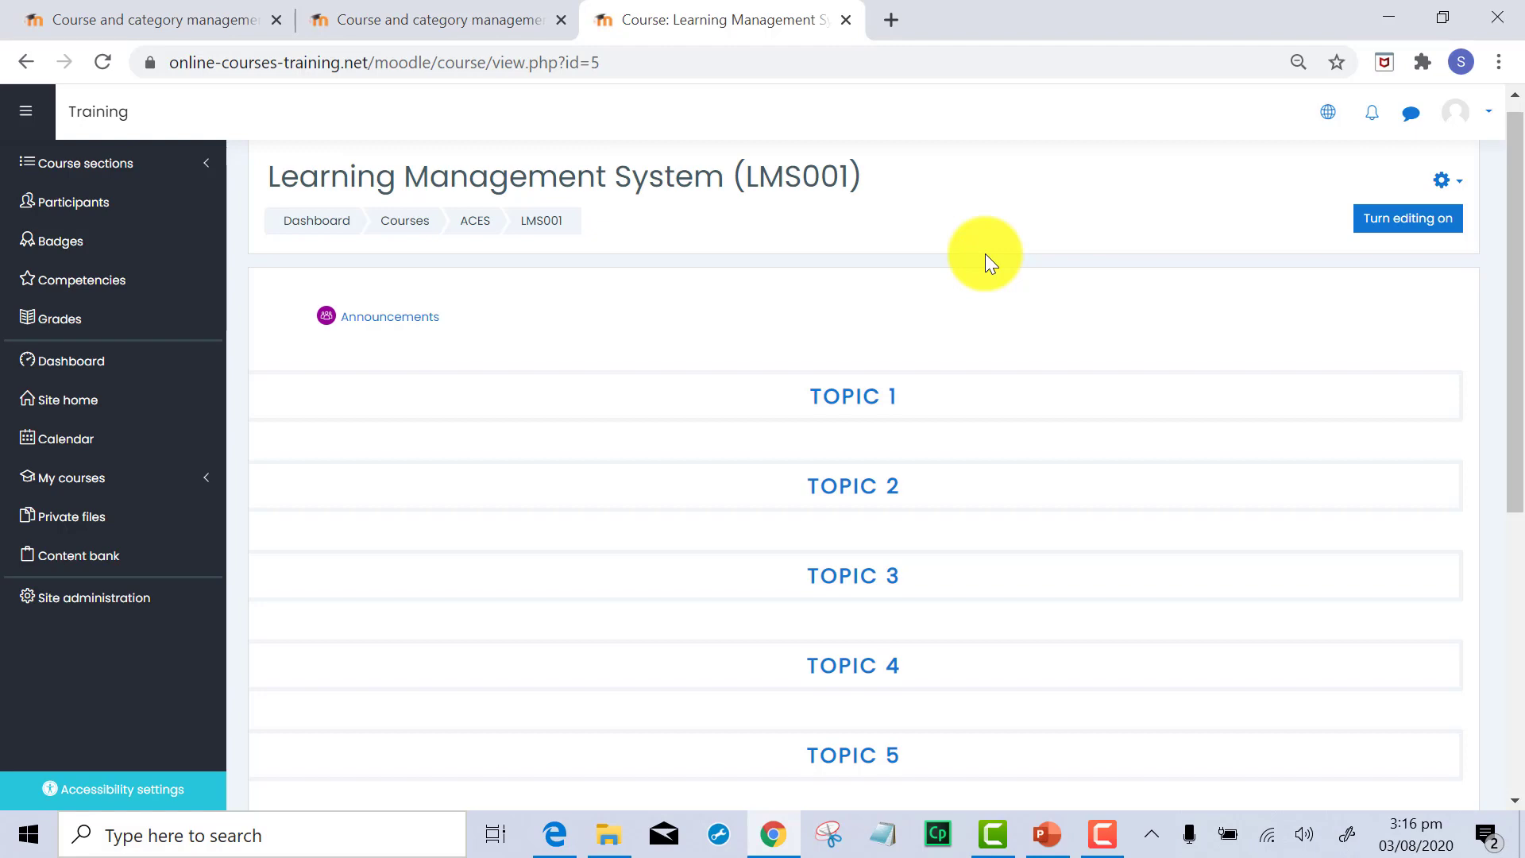
# Run the Video B slide show from the start to Introduction Sections, revealing Meet Your Facilitator(s)
pyautogui.click(1048, 840)
pyautogui.click(116, 540)
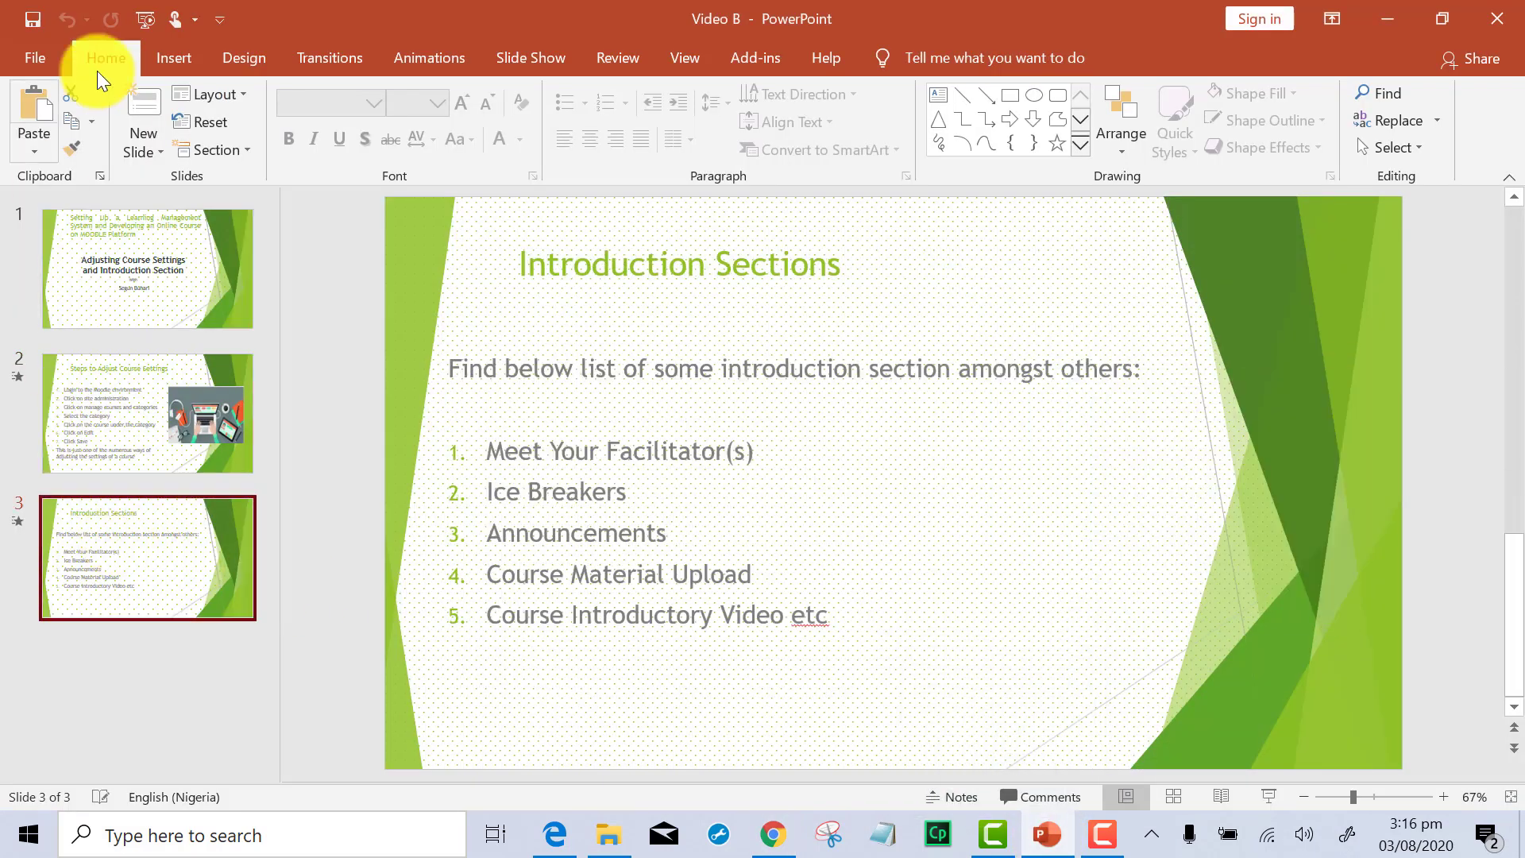
pyautogui.click(144, 17)
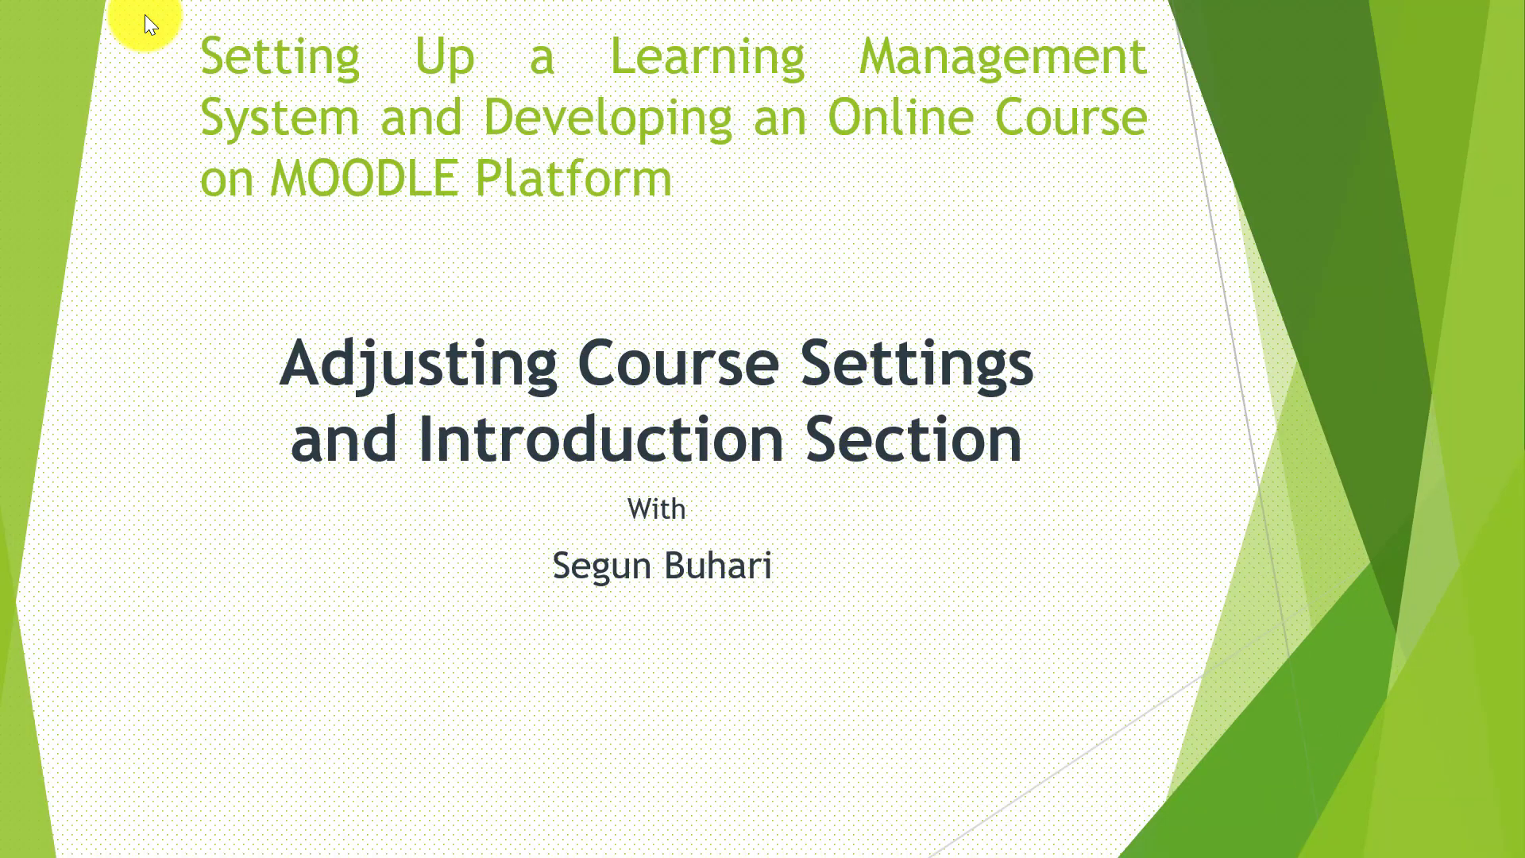
pyautogui.click(712, 322)
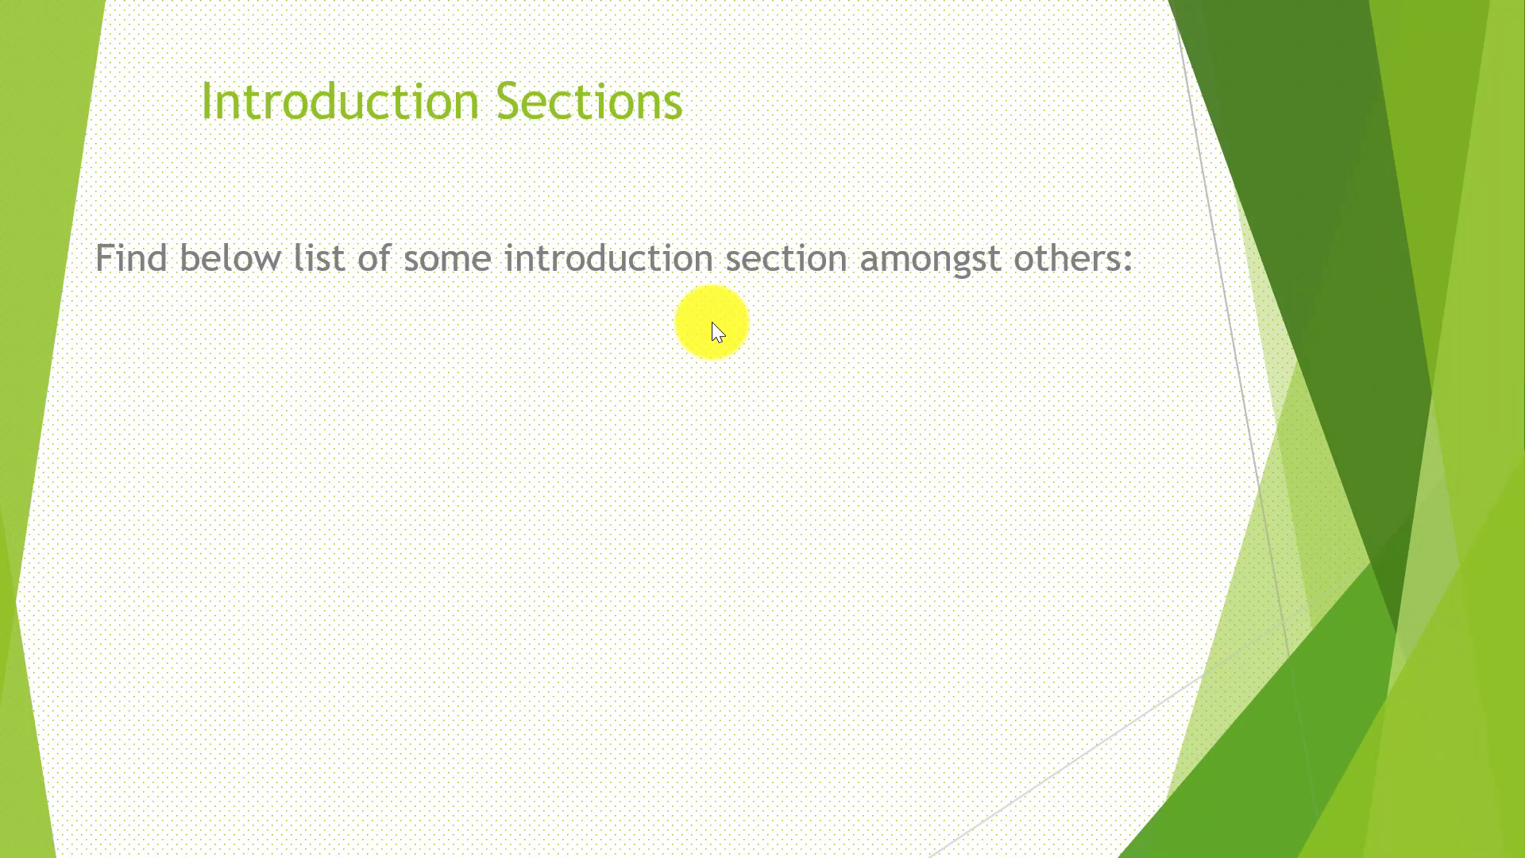
pyautogui.click(711, 322)
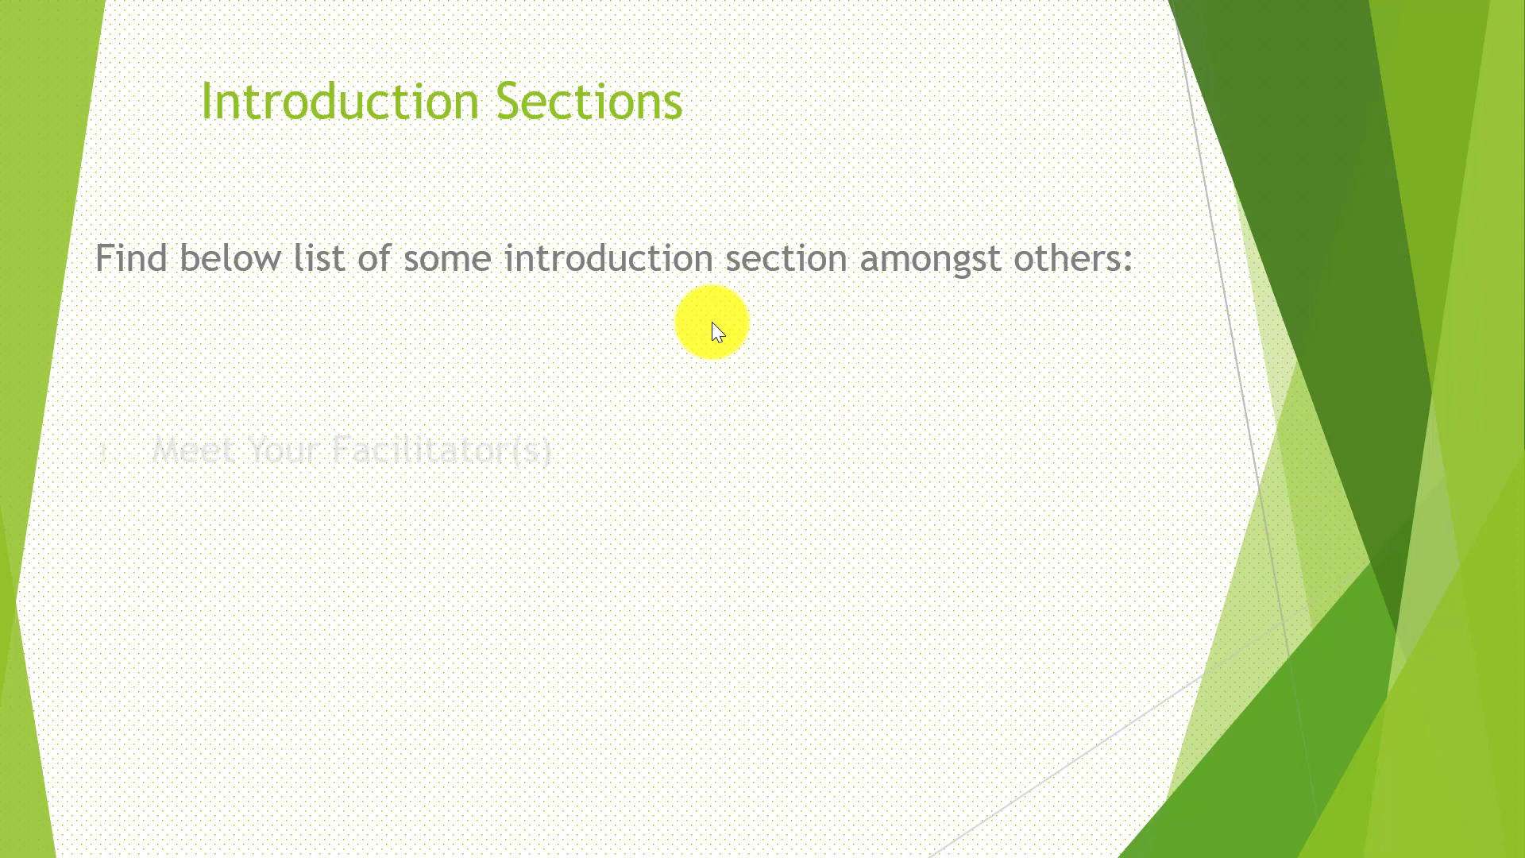
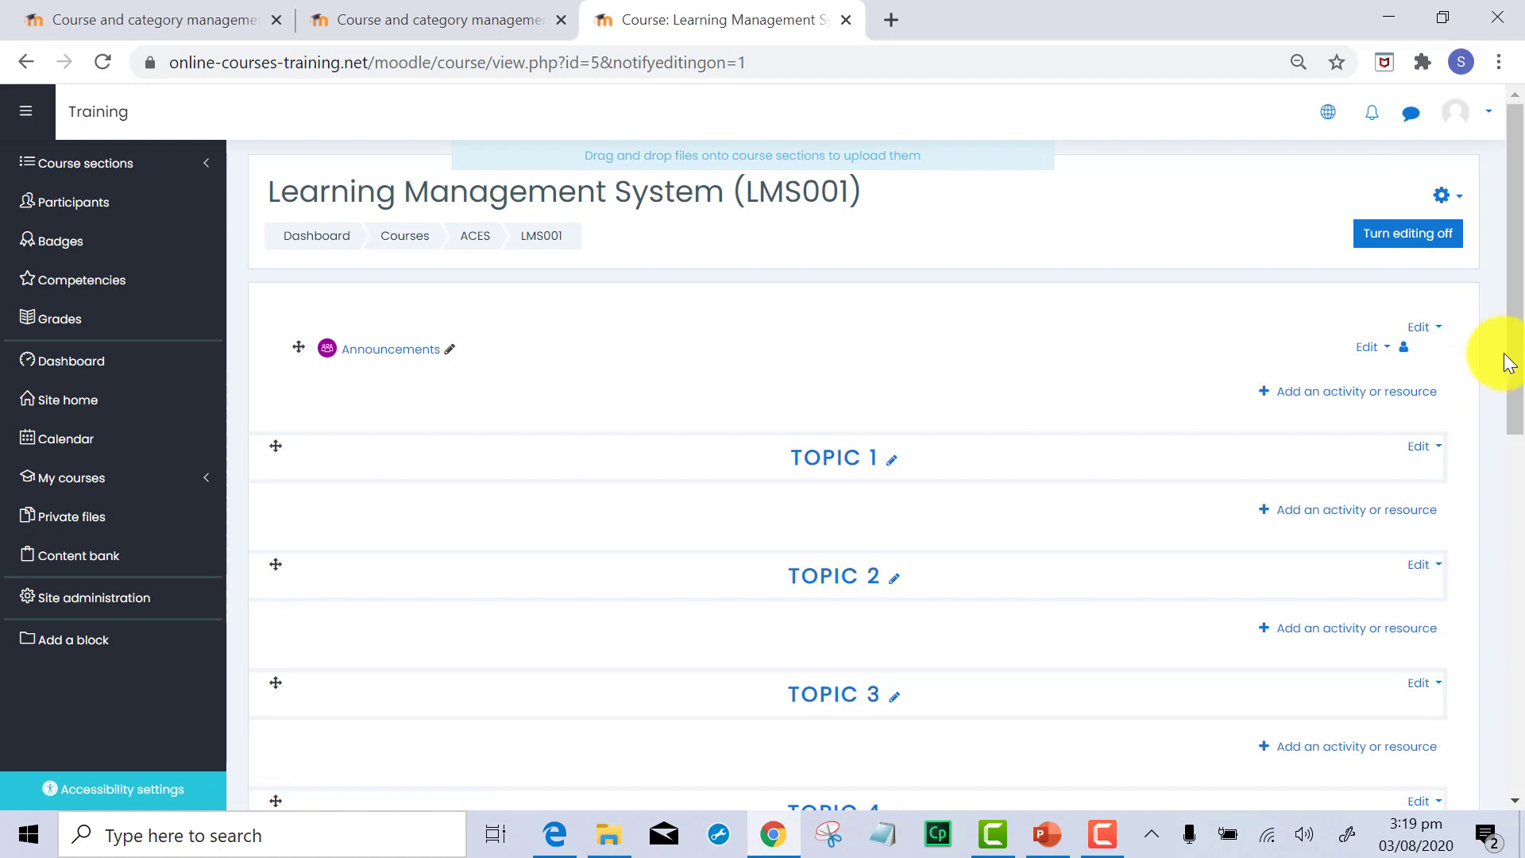
pyautogui.moveTo(1515, 347)
pyautogui.mouseDown()
pyautogui.moveTo(1519, 387)
pyautogui.moveTo(1519, 323)
pyautogui.mouseUp()
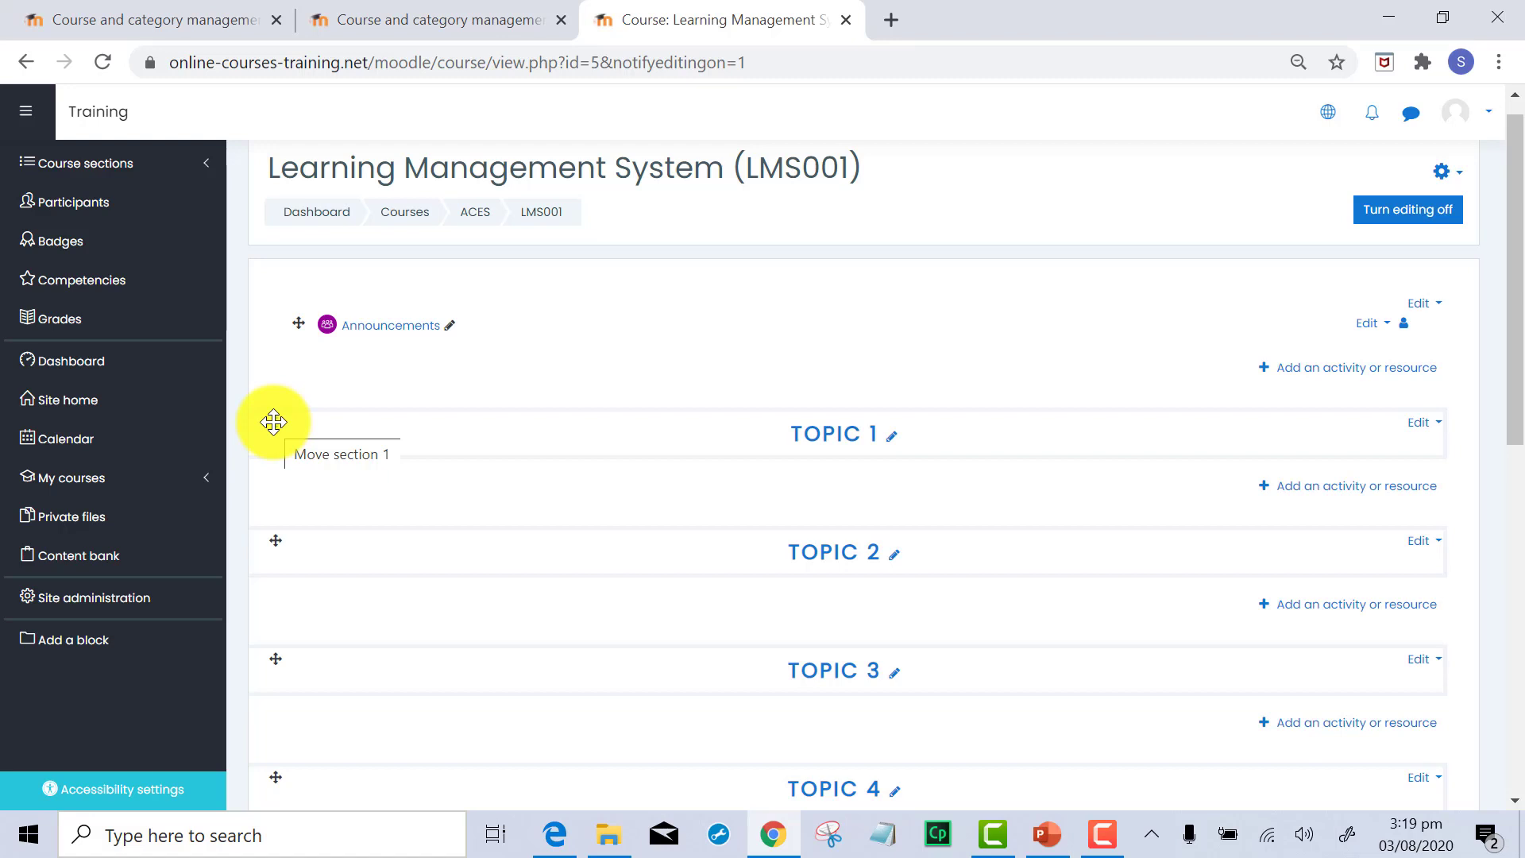
pyautogui.moveTo(273, 422); pyautogui.dragTo(274, 477)
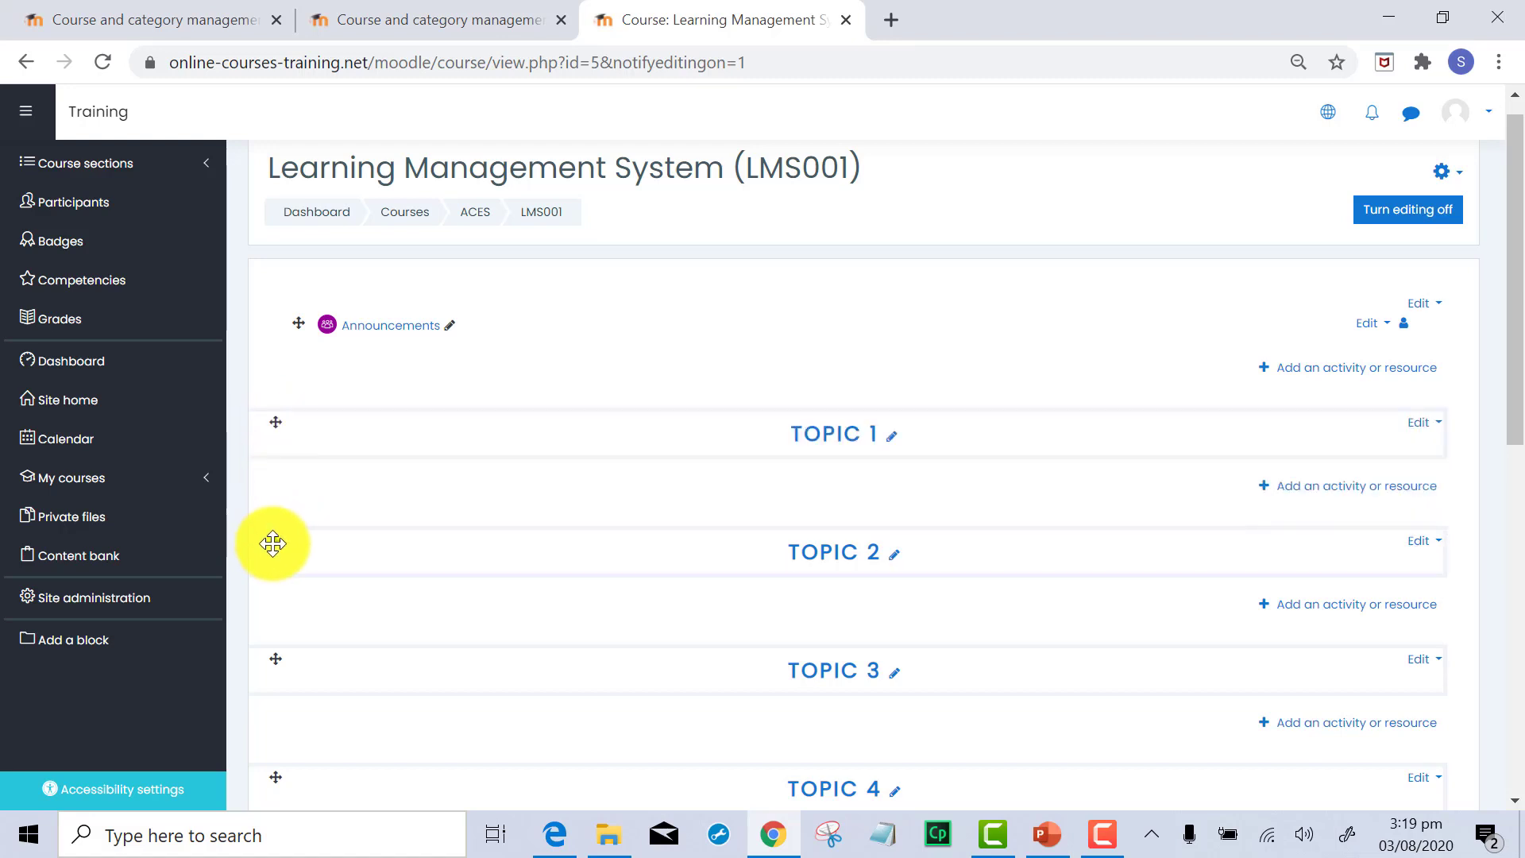
pyautogui.moveTo(275, 541); pyautogui.dragTo(276, 495)
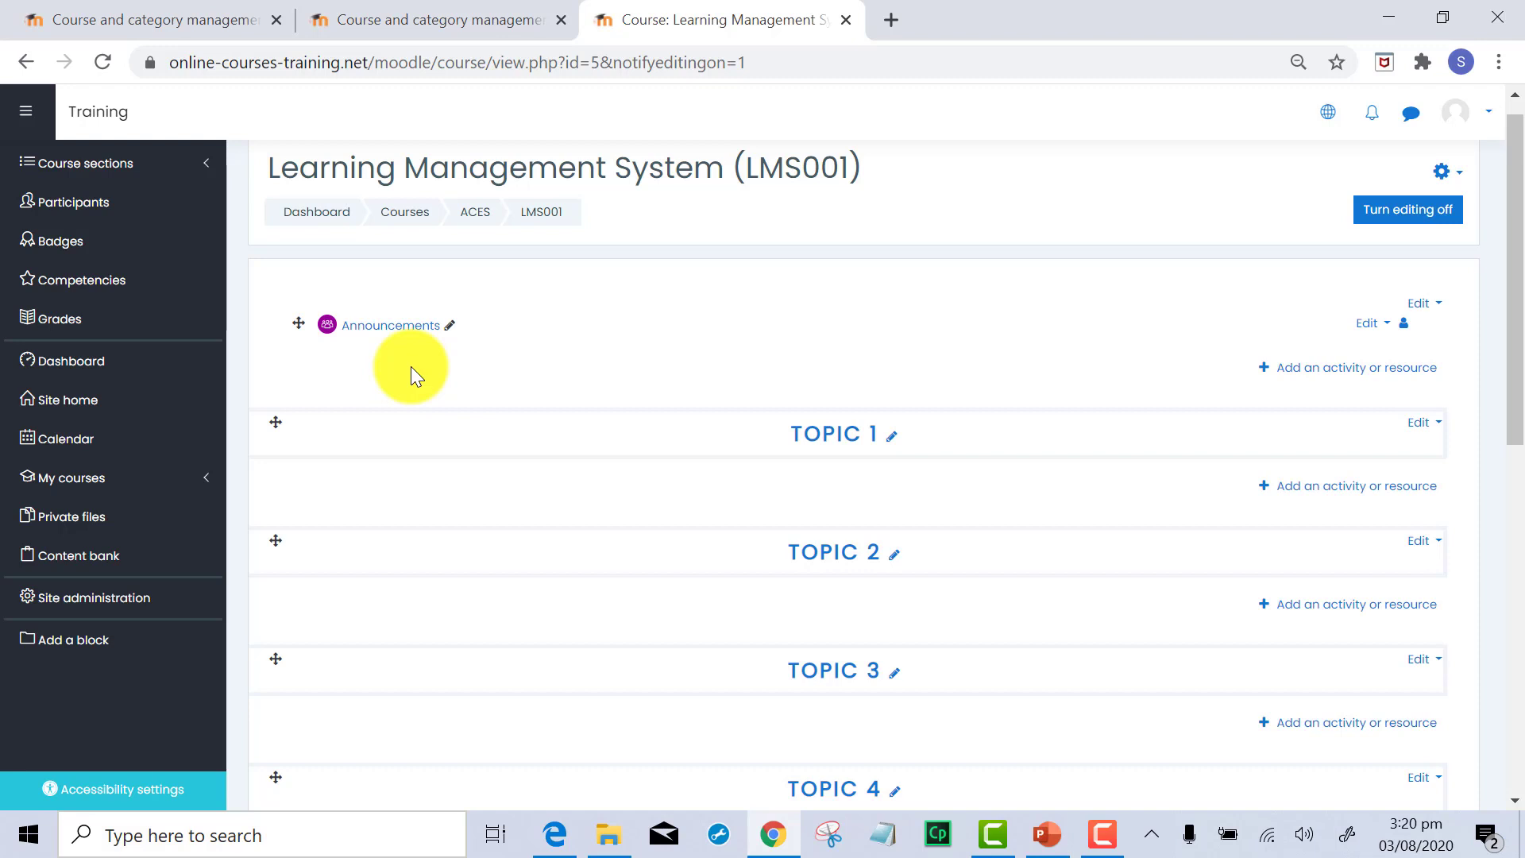
# Start adding a Page resource to the General section of LMS001
pyautogui.click(1367, 376)
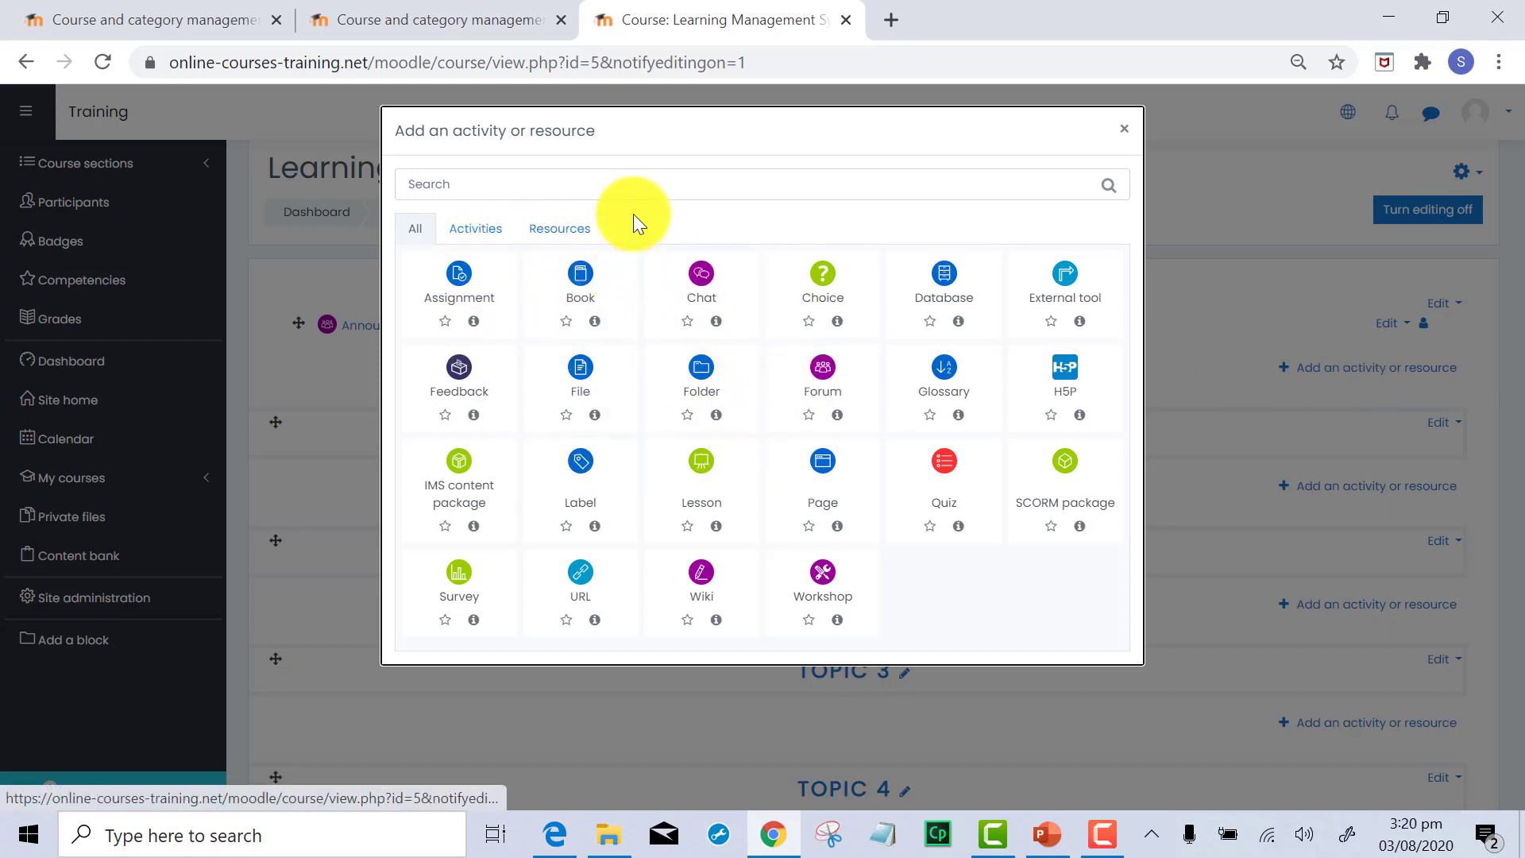
pyautogui.click(565, 238)
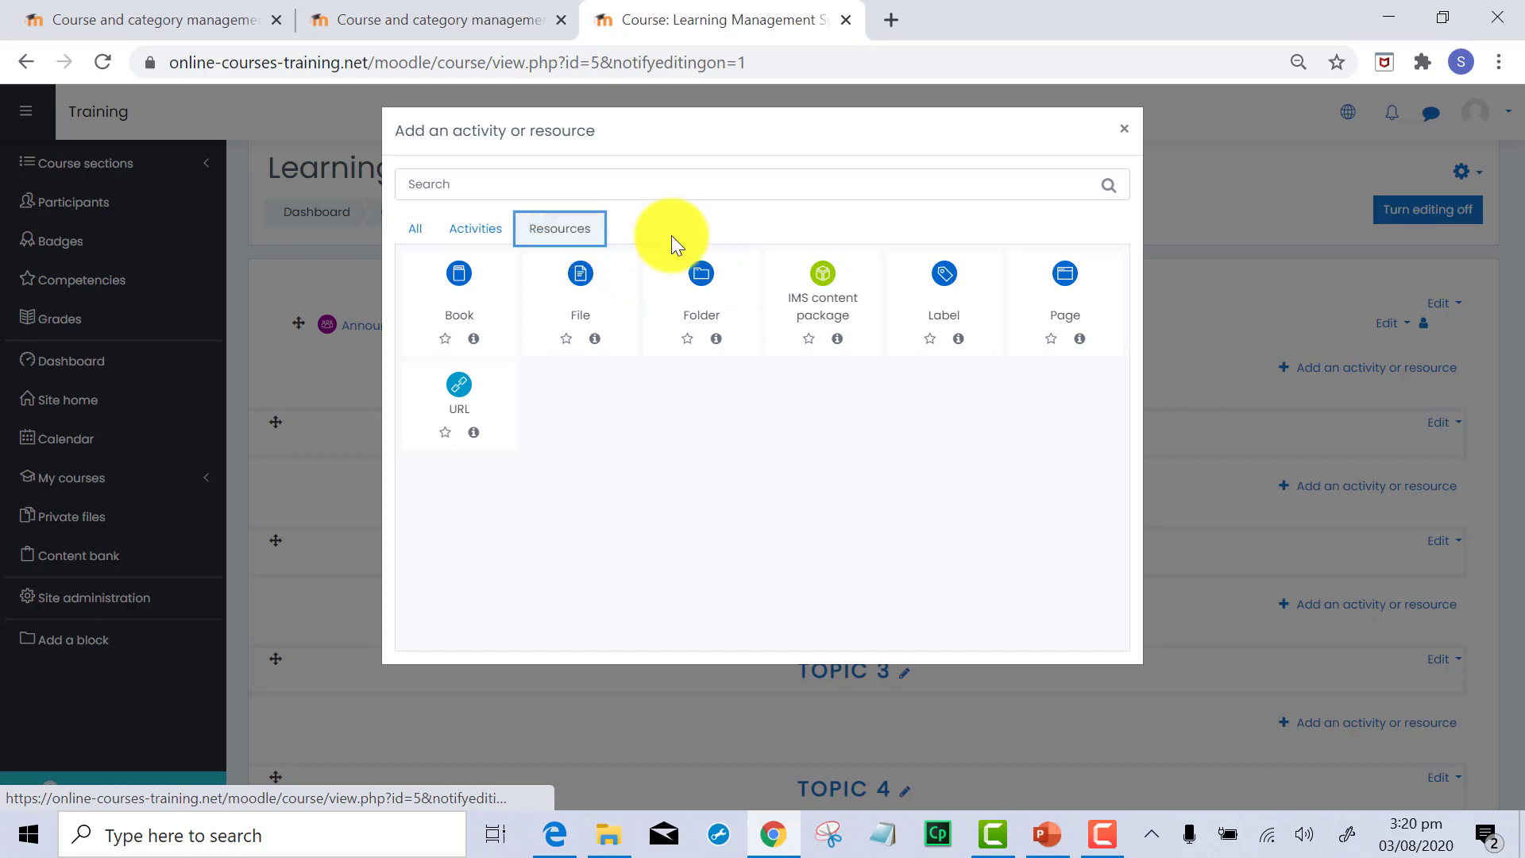
pyautogui.click(1071, 289)
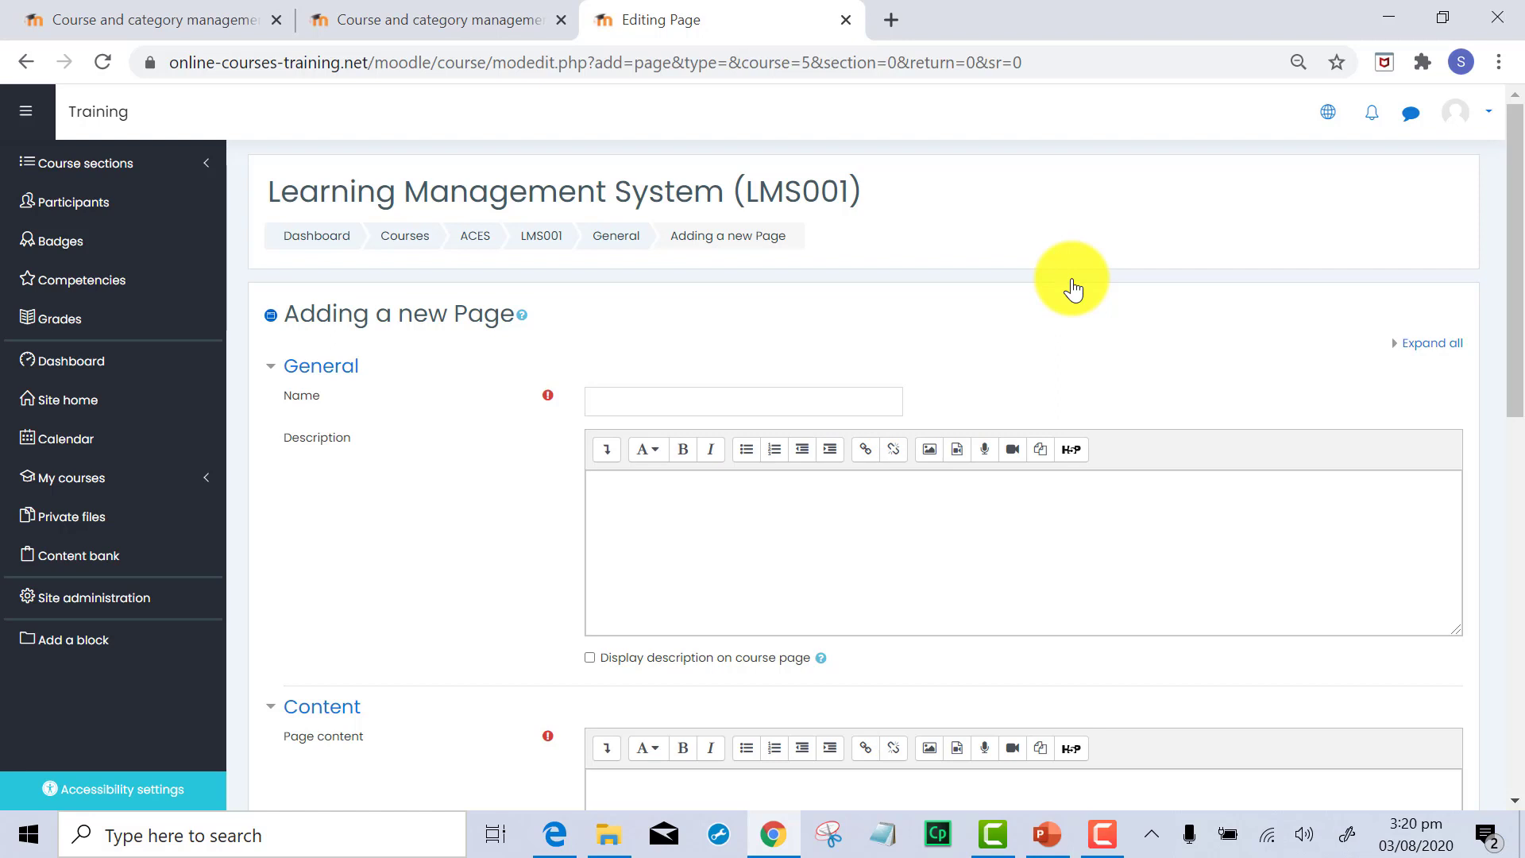
# Name the page 'Meet Your Instructor(s)' with description 'A brief Introduction about the instructor or teacher or facilitator'
pyautogui.click(610, 399)
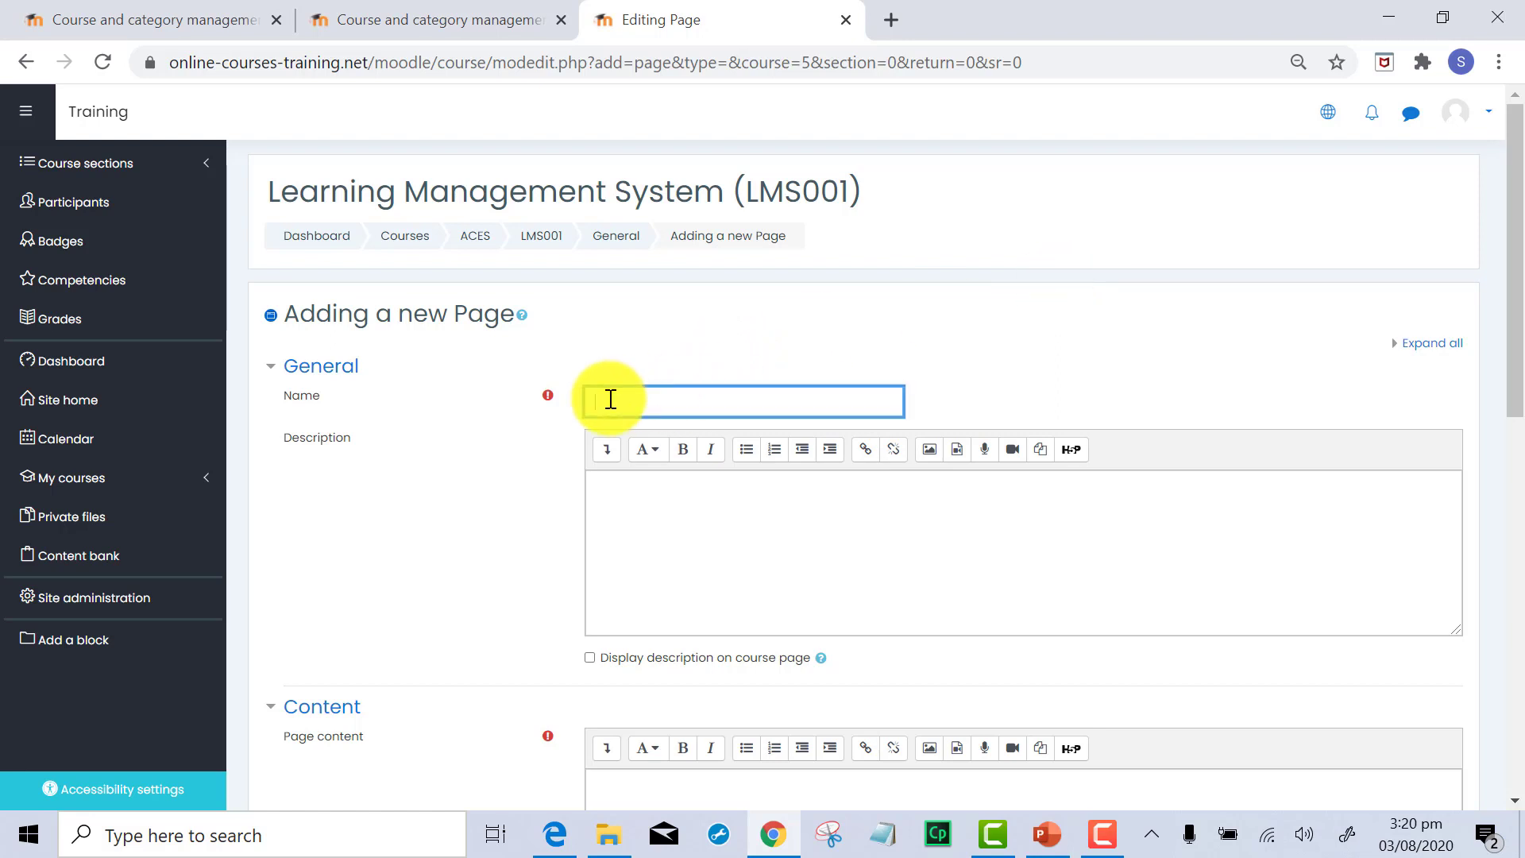
pyautogui.write('Mod')
pyautogui.write('t Your ')
pyautogui.write('Instructor(s)')
pyautogui.click(630, 510)
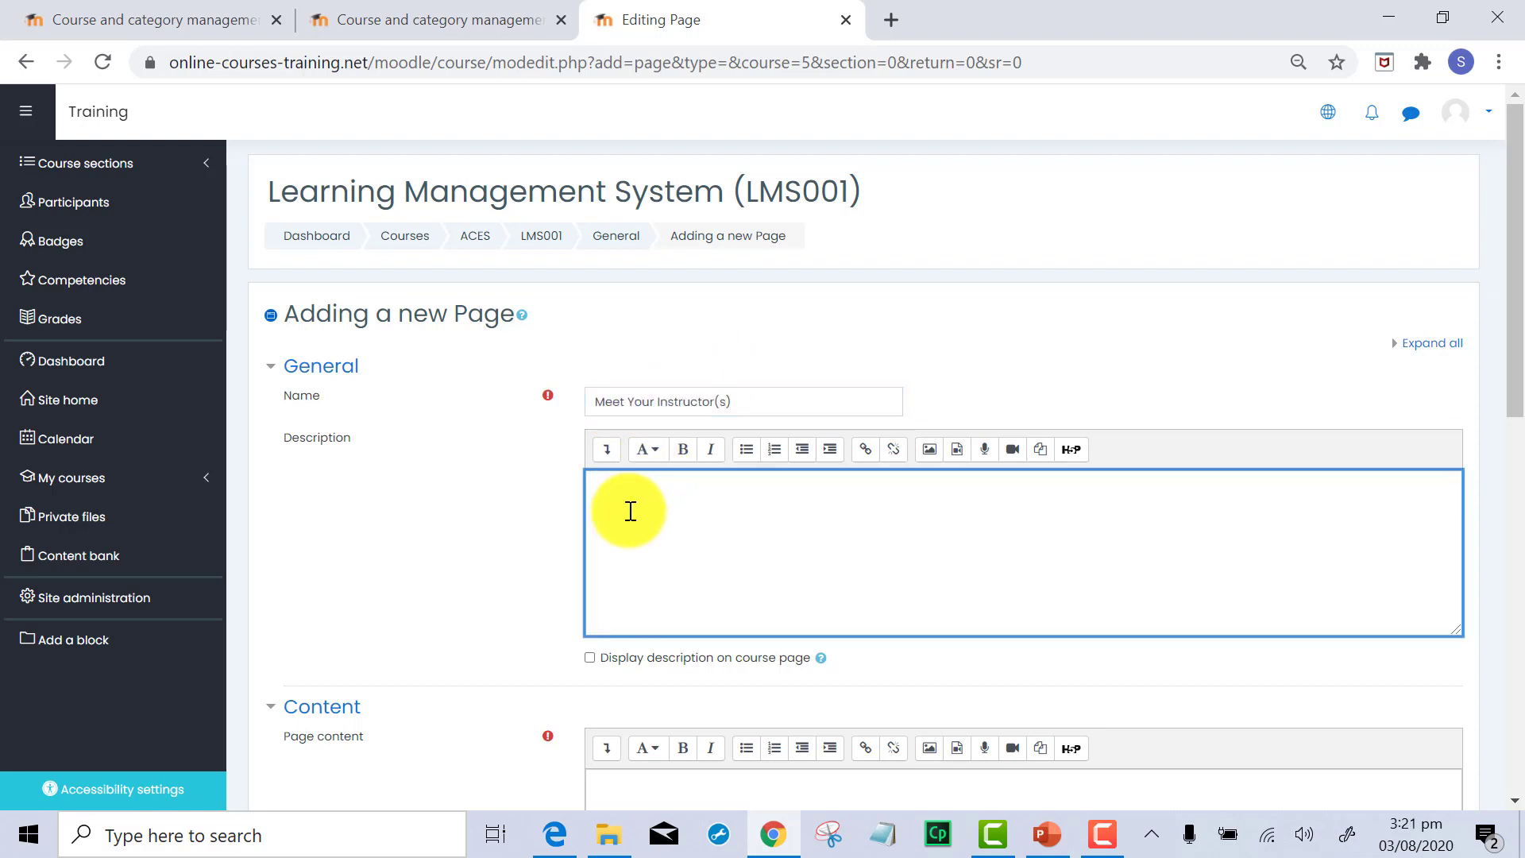
pyautogui.write('A brief Introduction about the instruct')
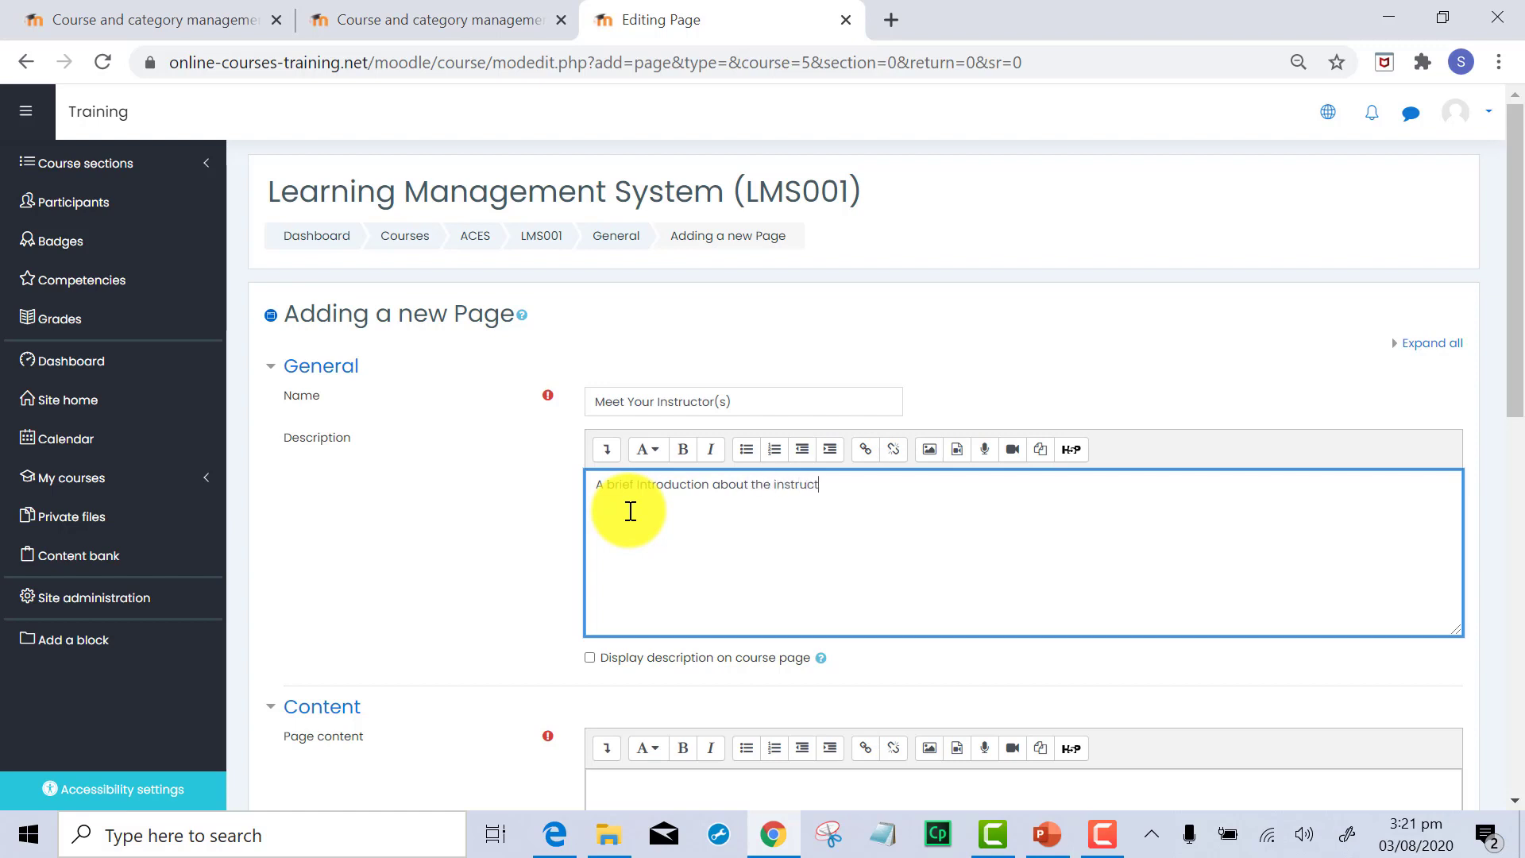
pyautogui.write('or or teacher or facilitator')
# Enable 'Display description on course page' for the new page
pyautogui.click(589, 657)
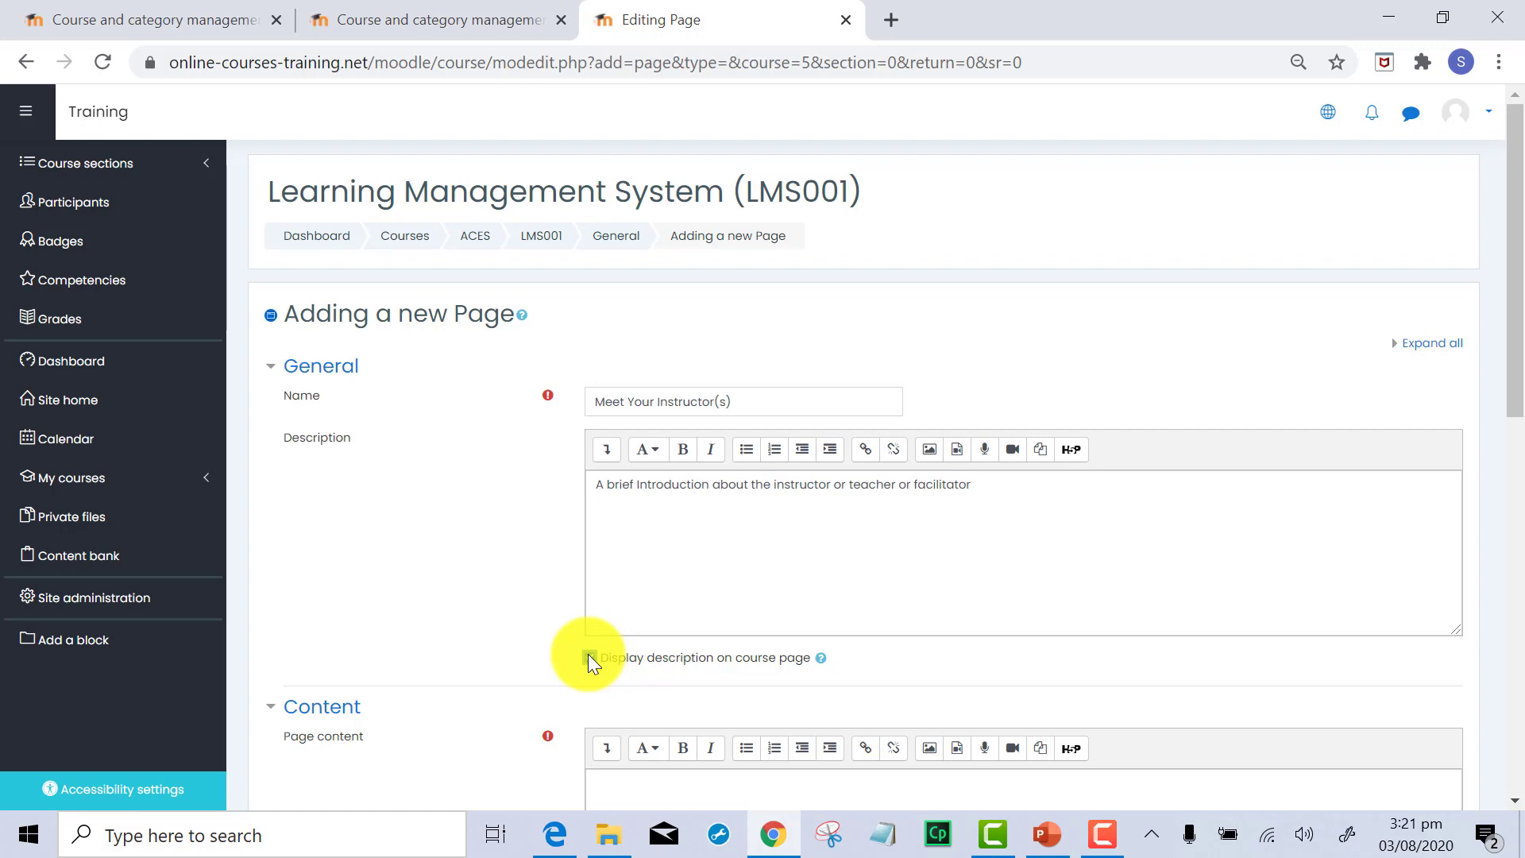
pyautogui.click(590, 658)
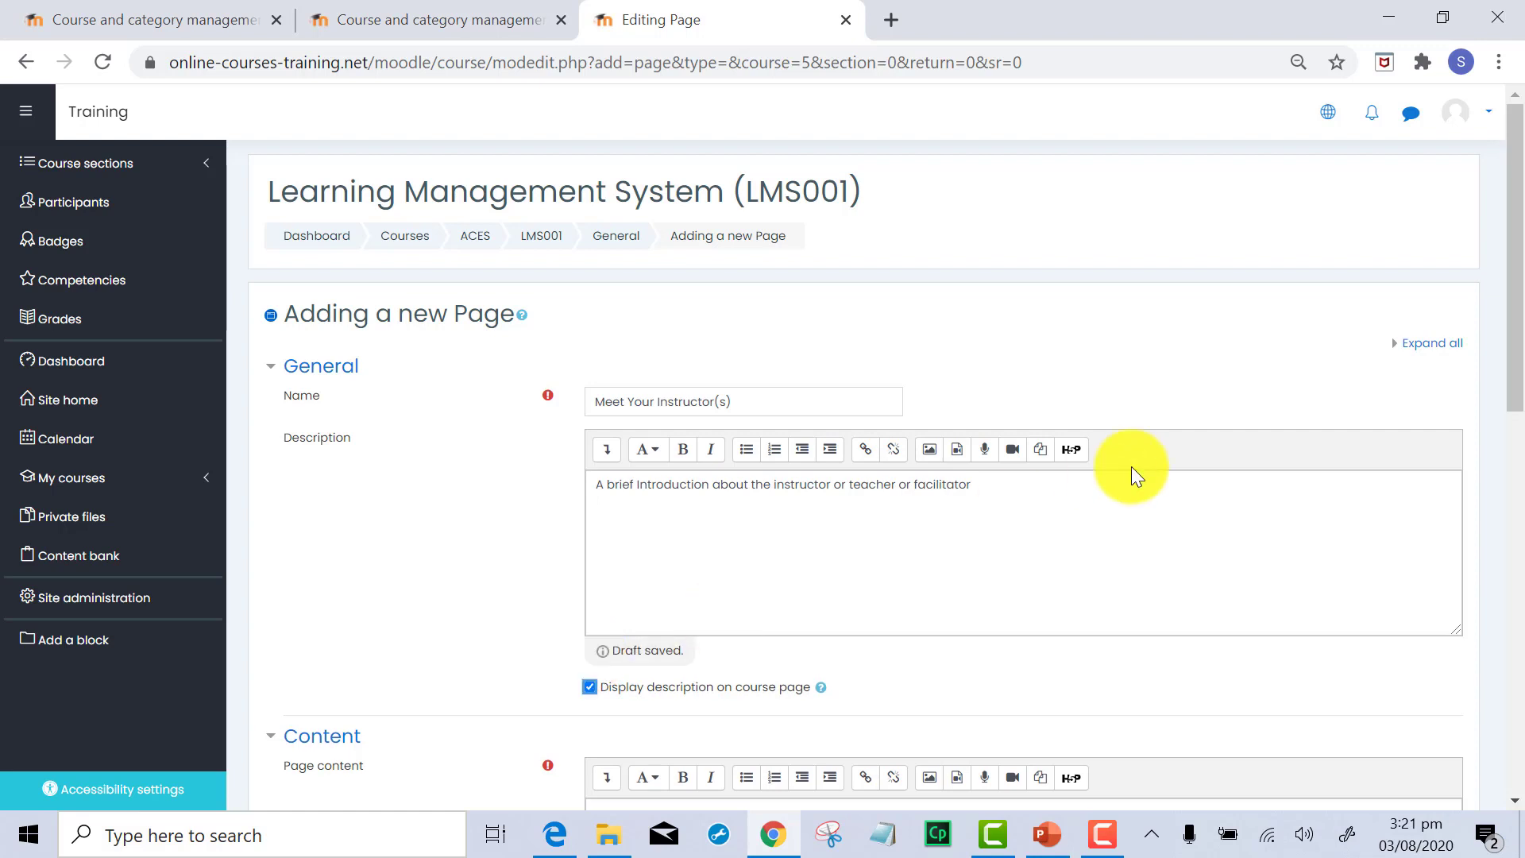
pyautogui.moveTo(1517, 250); pyautogui.dragTo(1501, 398)
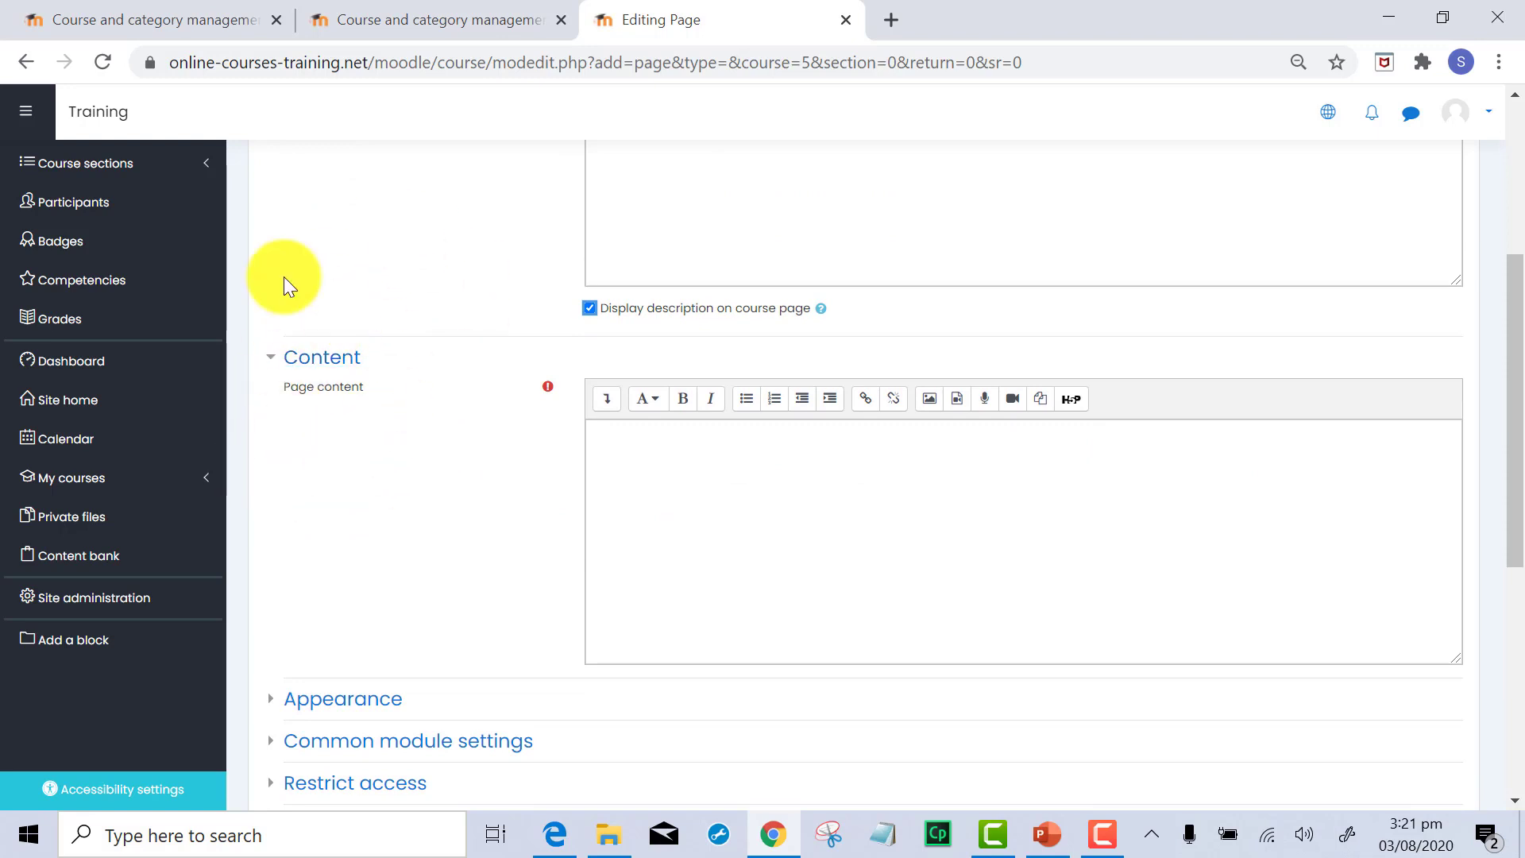
# Write the page content: a greeting giving the instructor's name, ending 'your instructor.......'
pyautogui.click(624, 455)
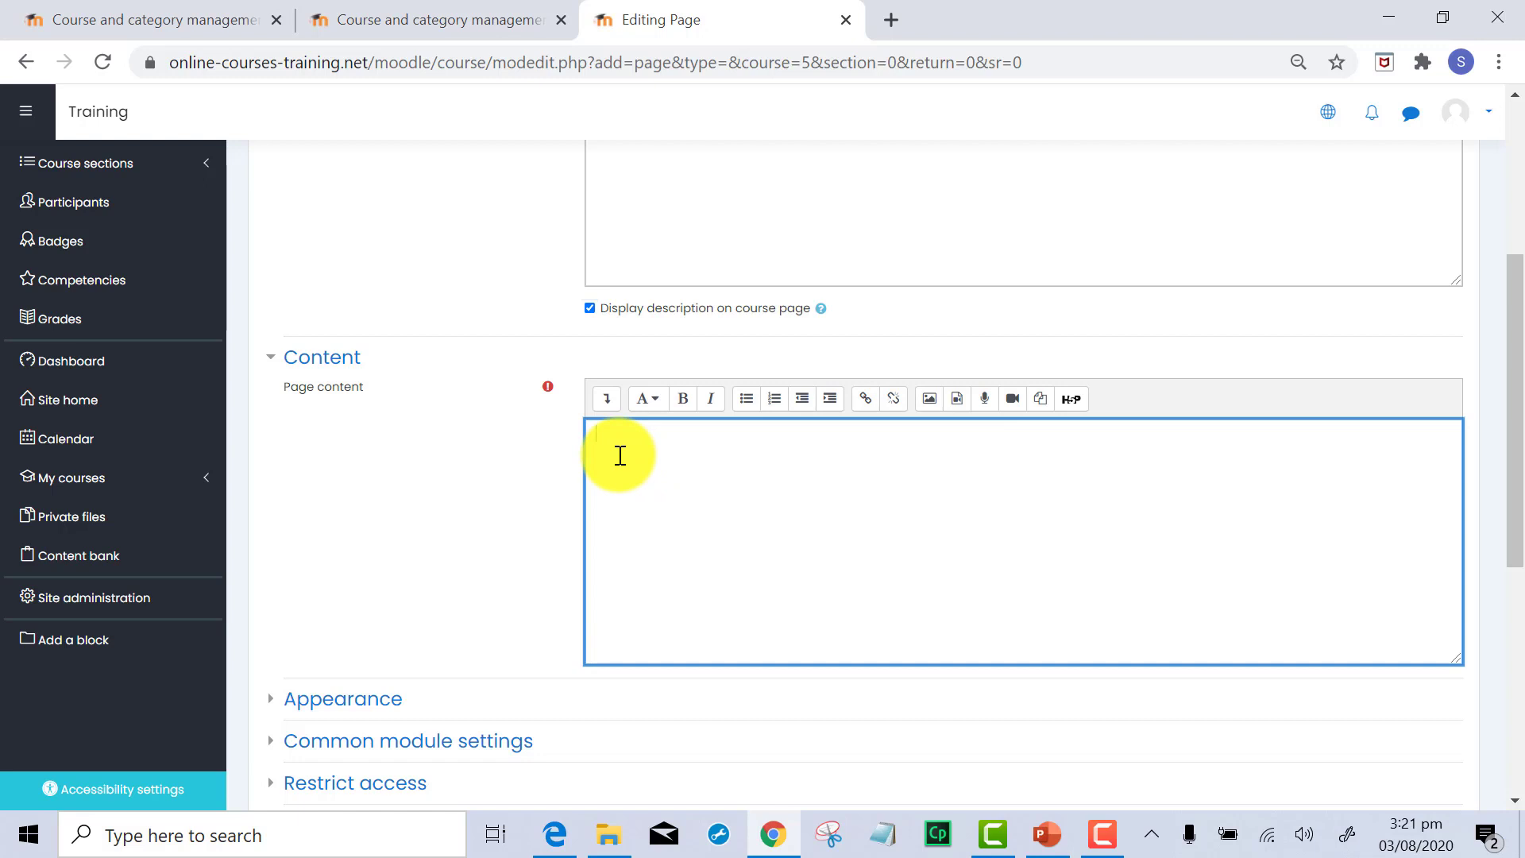
pyautogui.write('Hello i am segun Buhari and i will be yo')
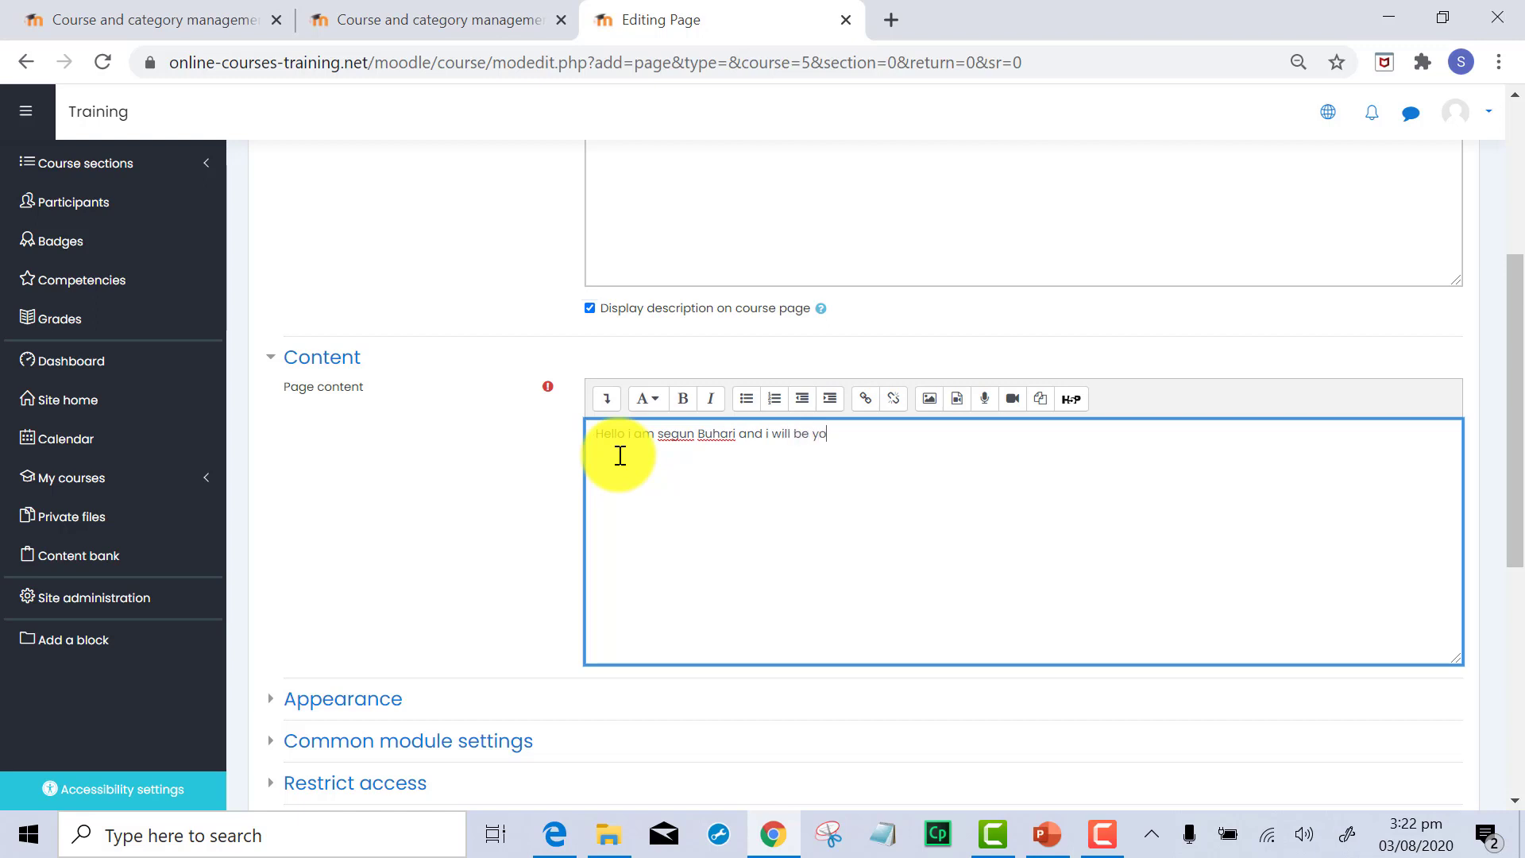
pyautogui.write('ur instructor.......')
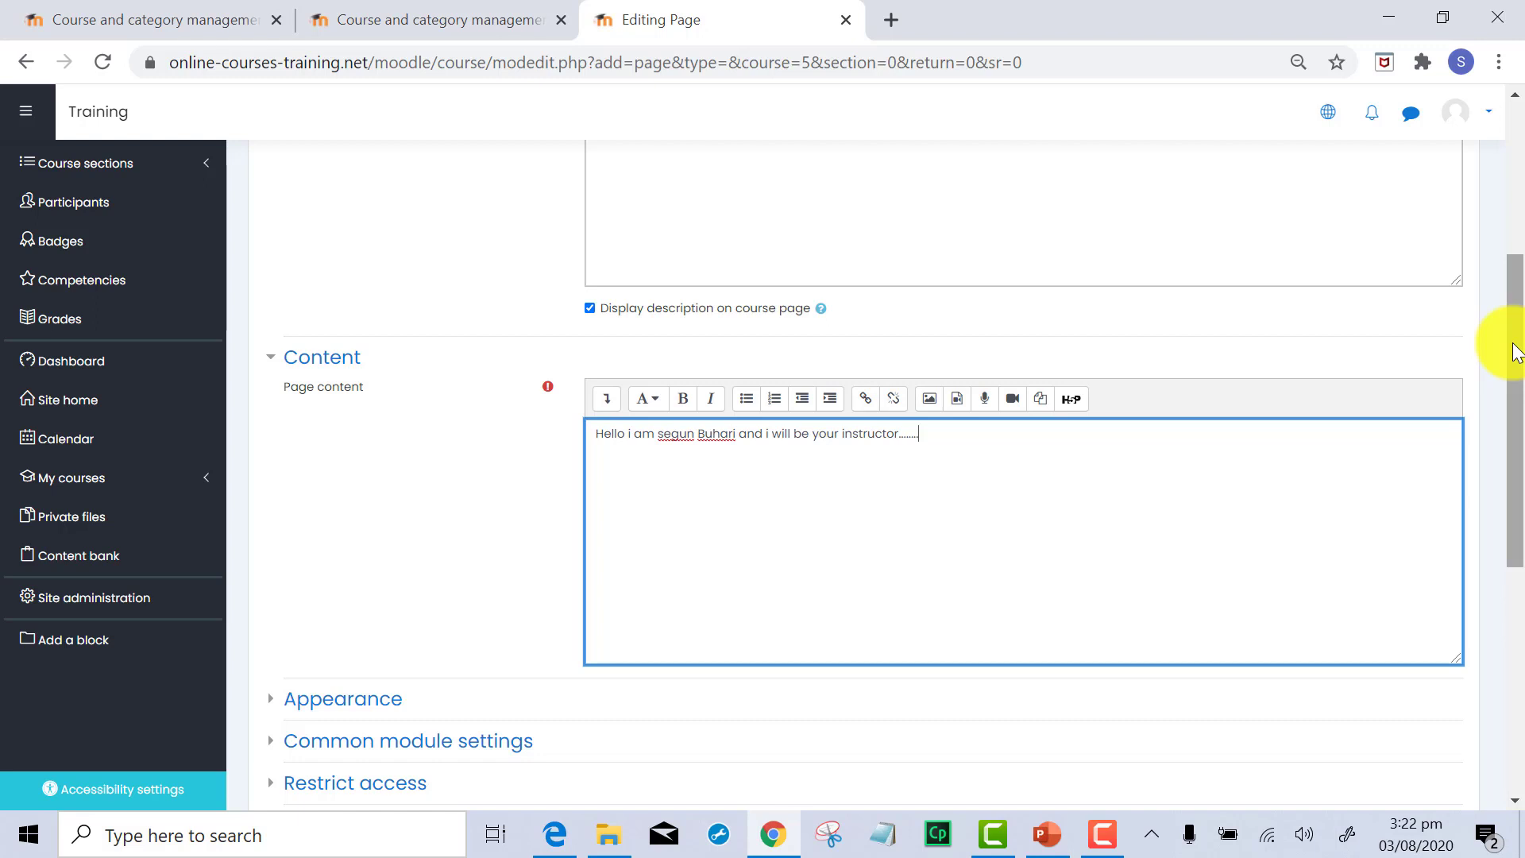
pyautogui.moveTo(1517, 353); pyautogui.dragTo(1515, 488)
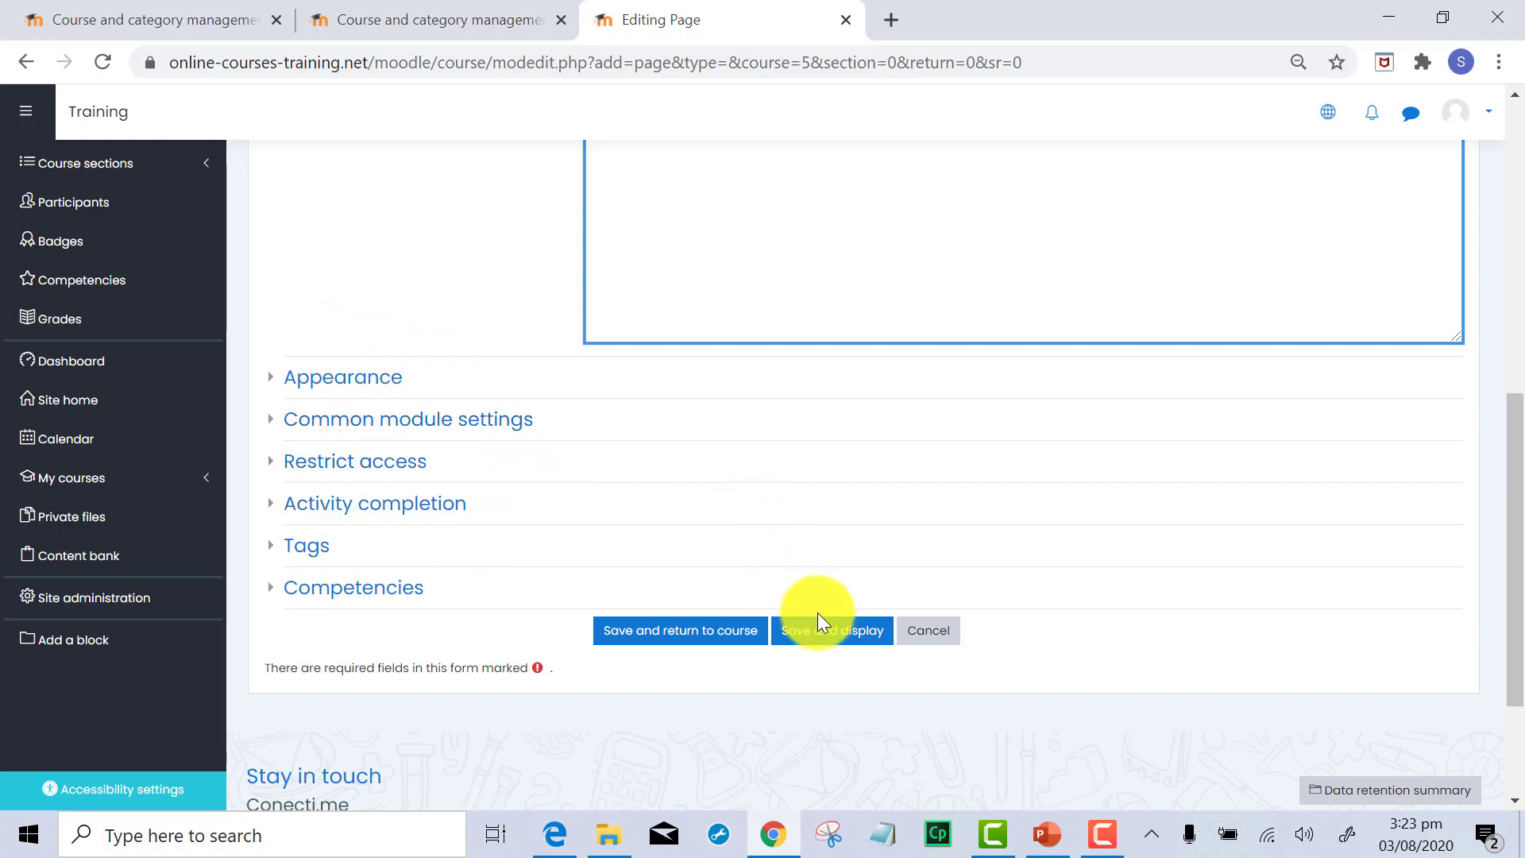
# Save and display the page, then check it from the LMS001 course page
pyautogui.click(831, 633)
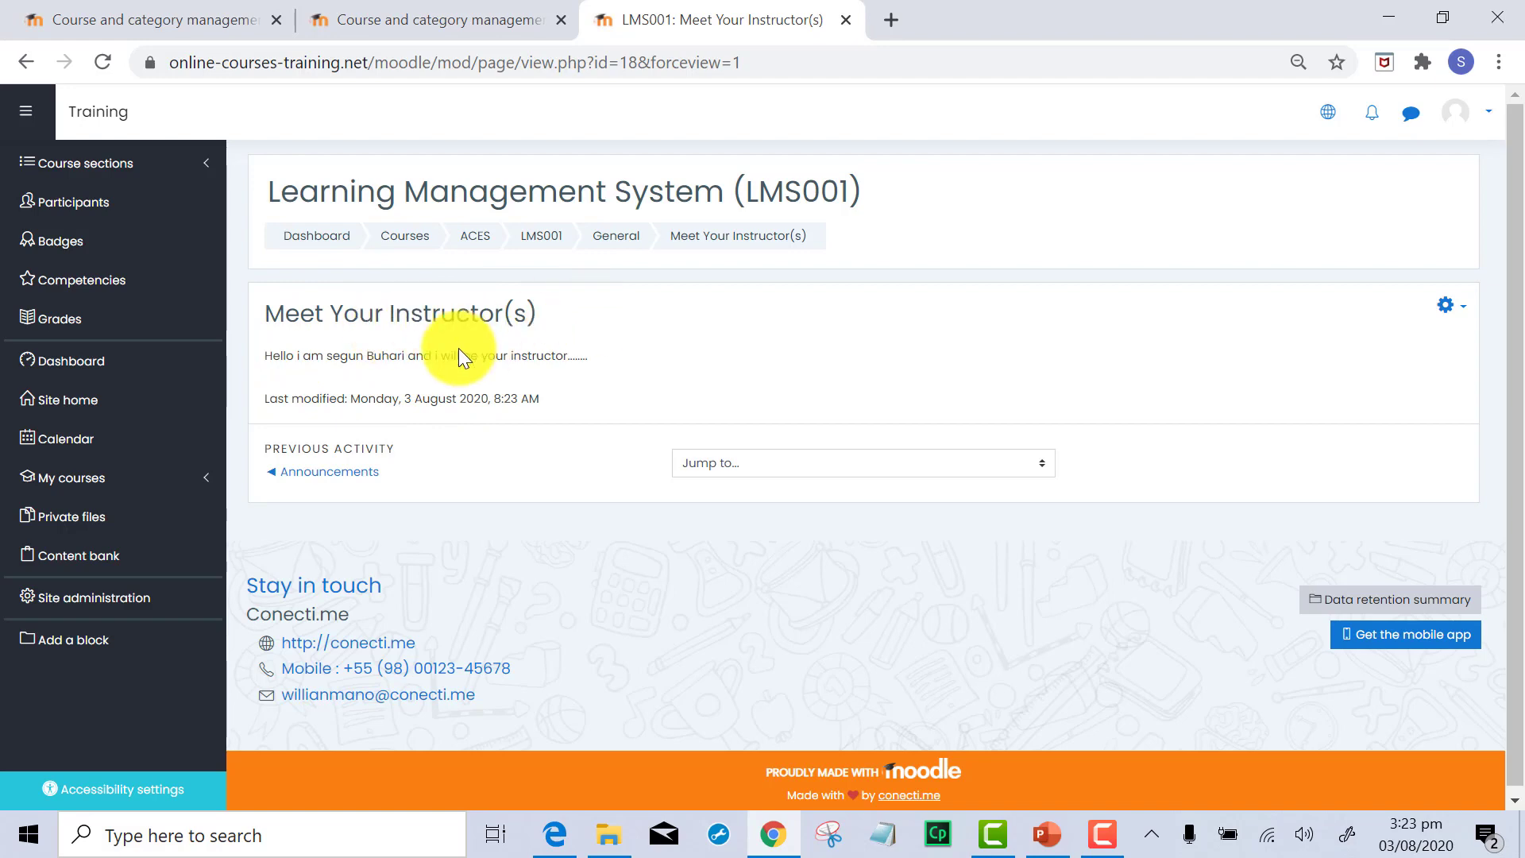
pyautogui.click(544, 247)
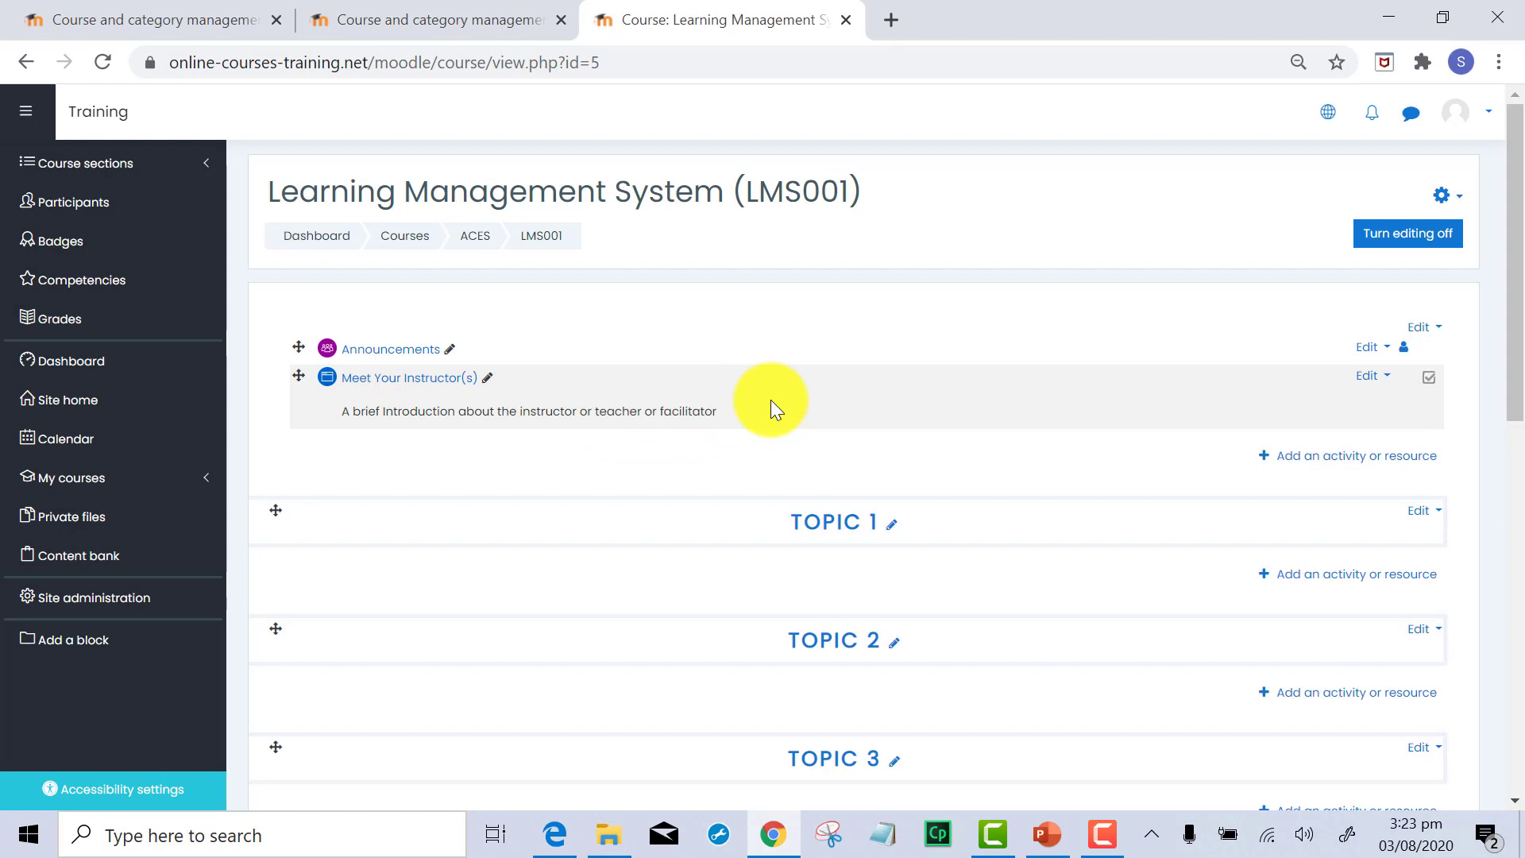
pyautogui.click(393, 387)
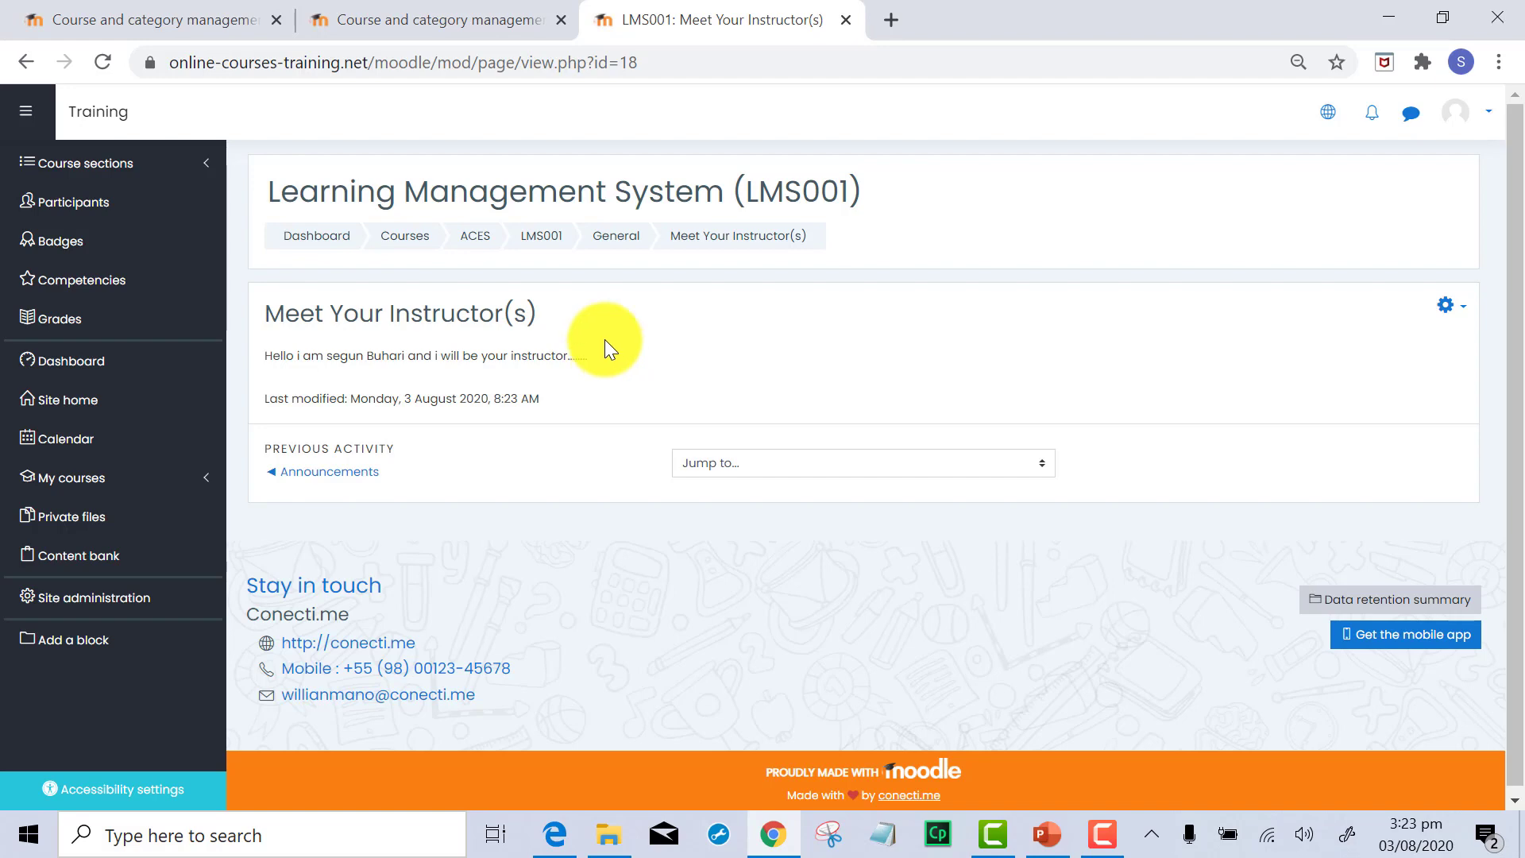
pyautogui.click(547, 238)
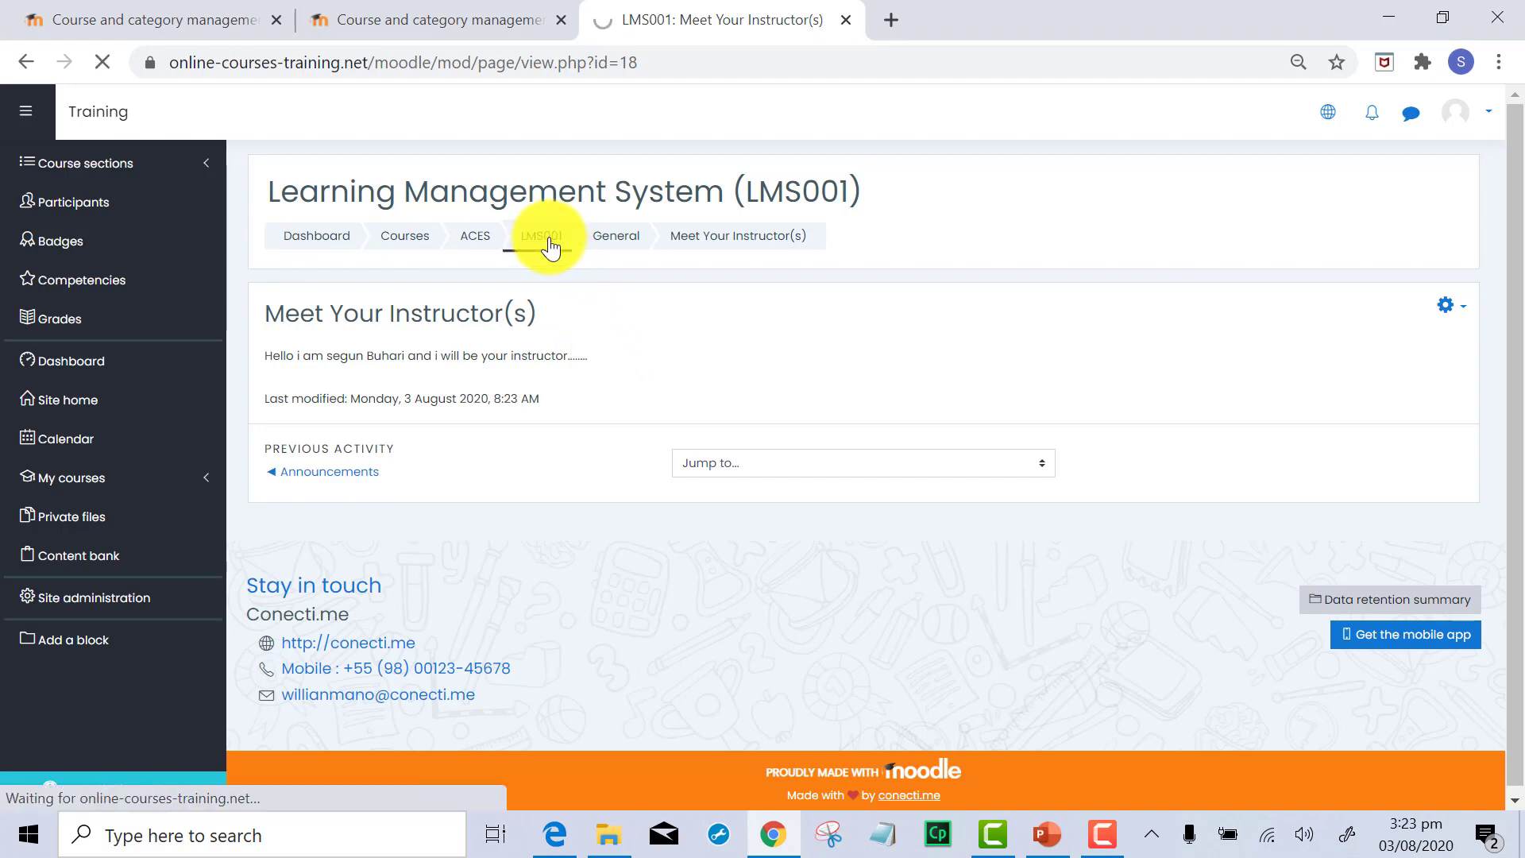